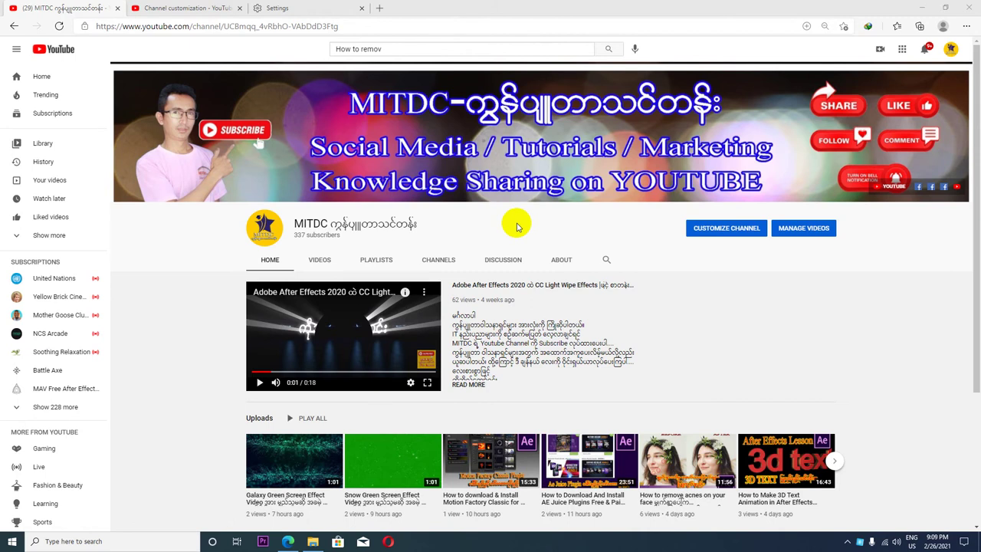
Minimize the browser to reveal the Pro Shaders 2 folder with its three RAR parts.
{"action": "left_click", "coordinate": [923, 7]}
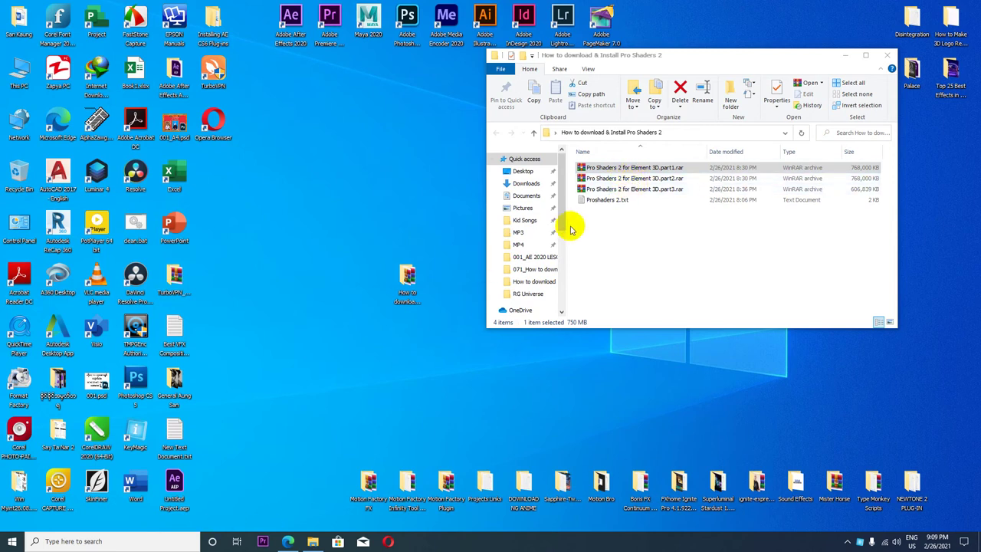
Select the three Pro Shaders 2 archive parts, part1.rar through part3.rar, in Explorer.
{"action": "left_click", "coordinate": [288, 542]}
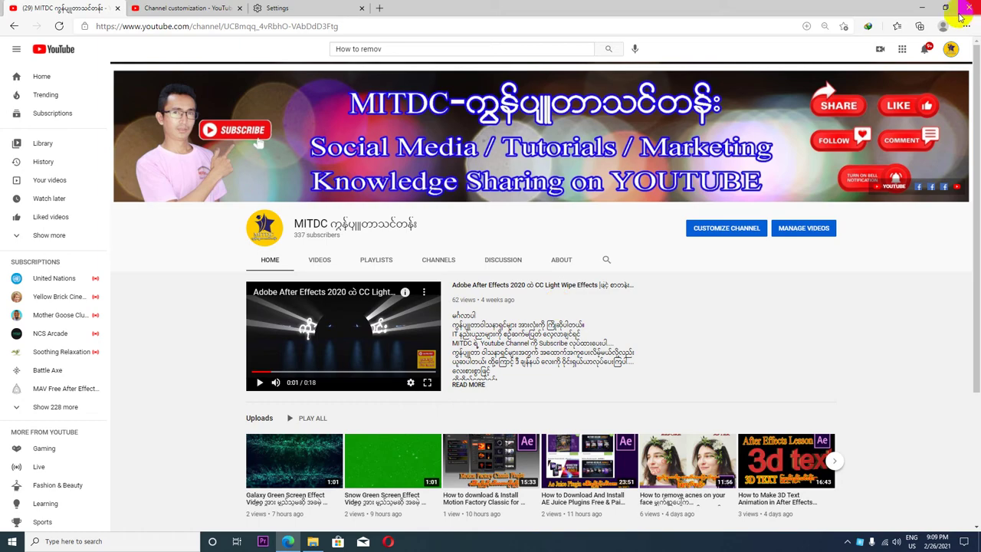
{"action": "left_click", "coordinate": [923, 7]}
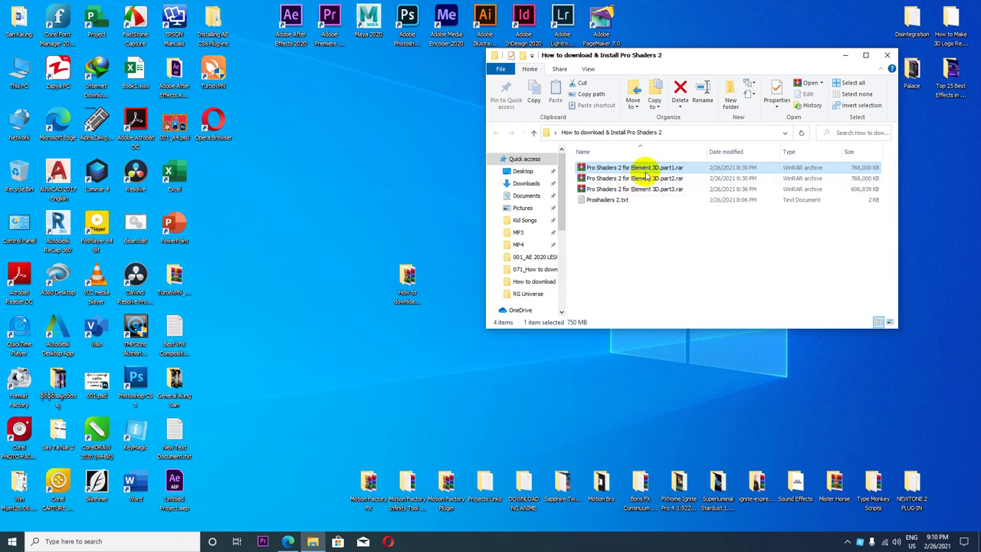
{"action": "left_click_drag", "start_coordinate": [576, 167], "coordinate": [592, 188]}
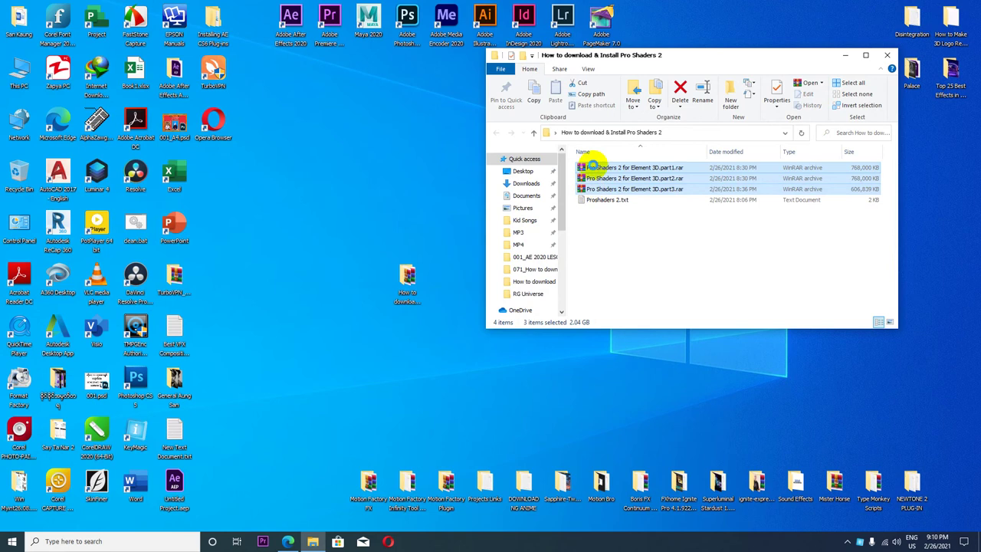
Extract the selected archives here to get installer.vpack and ProShaders2Installer.exe.
{"action": "right_click", "coordinate": [594, 168]}
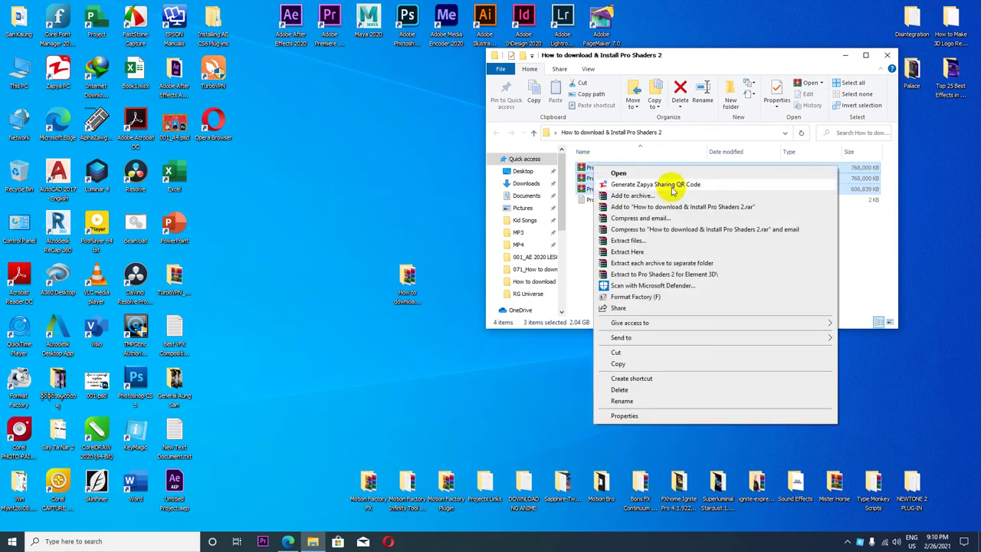
{"action": "left_click", "coordinate": [642, 253]}
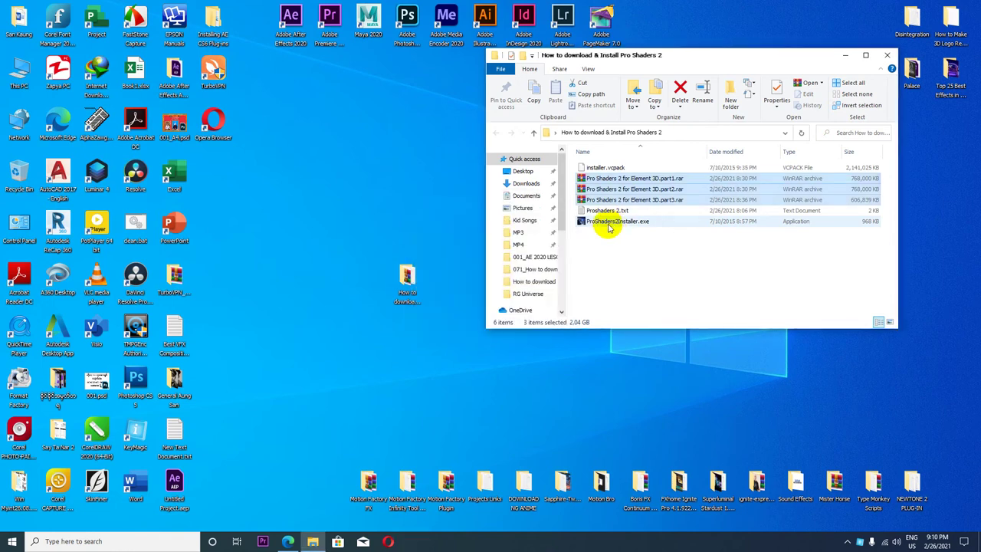
{"action": "left_click", "coordinate": [290, 542]}
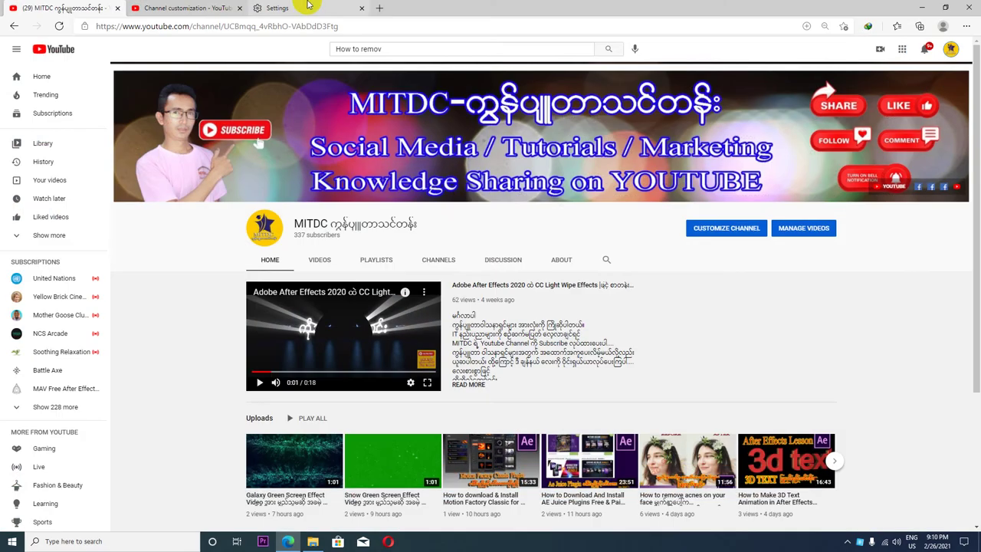
{"action": "left_click", "coordinate": [376, 8]}
{"action": "left_click", "coordinate": [120, 26]}
{"action": "type", "text": "w"}
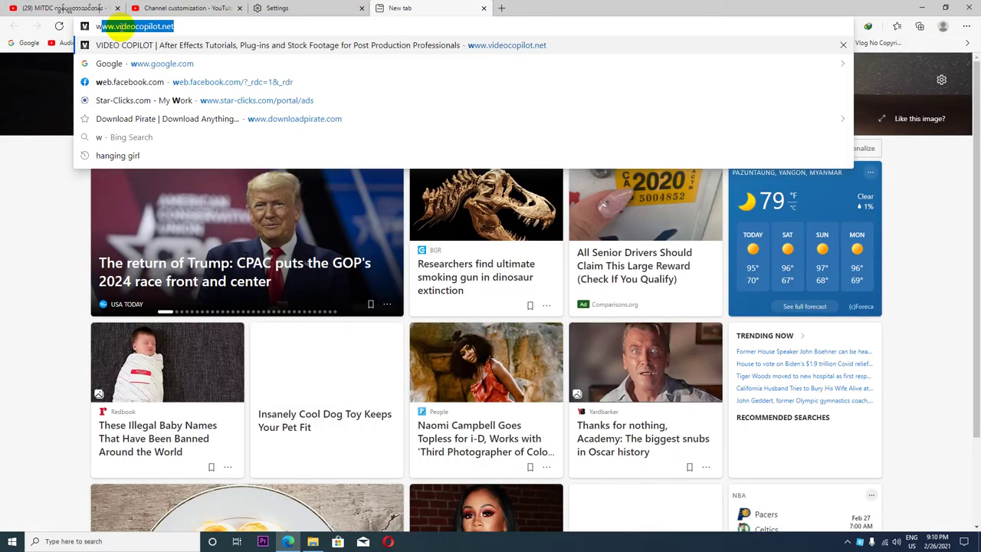
{"action": "type", "text": "w"}
{"action": "key", "text": "Return"}
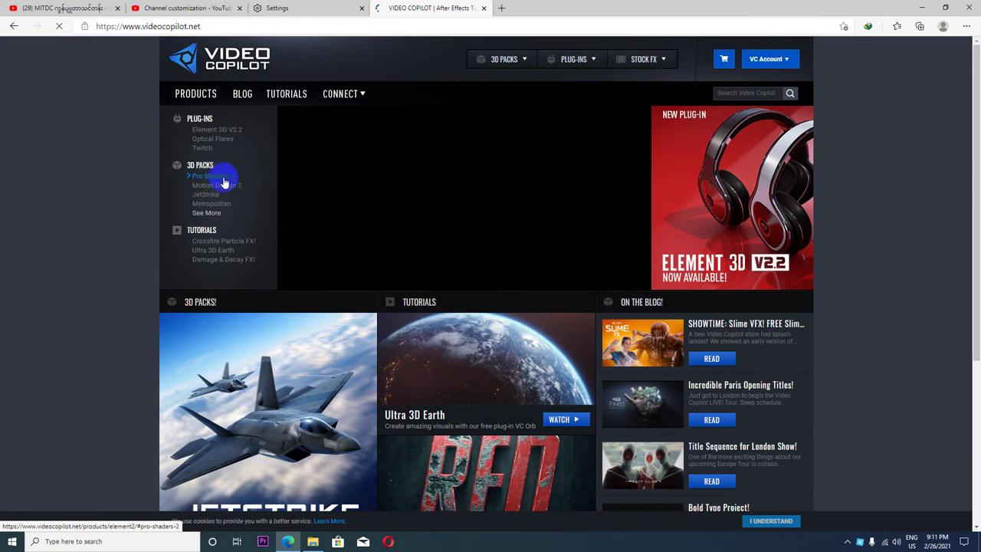
Open the Pro Shaders 2 product page listed under 3D Packs.
{"action": "left_click", "coordinate": [229, 182]}
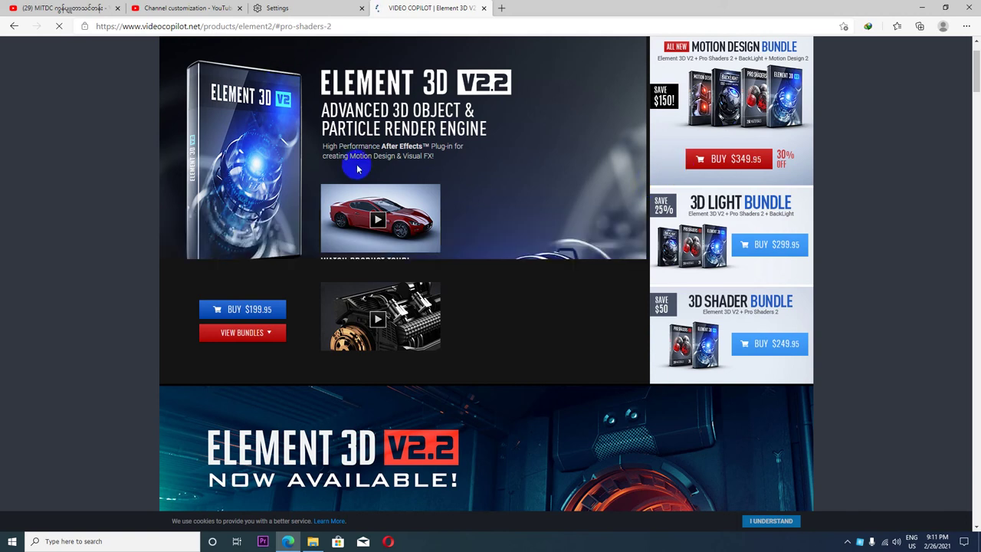
{"action": "scroll", "coordinate": [443, 278], "scroll_direction": "down", "scroll_amount": 3}
{"action": "scroll", "coordinate": [449, 270], "scroll_direction": "up", "scroll_amount": 4}
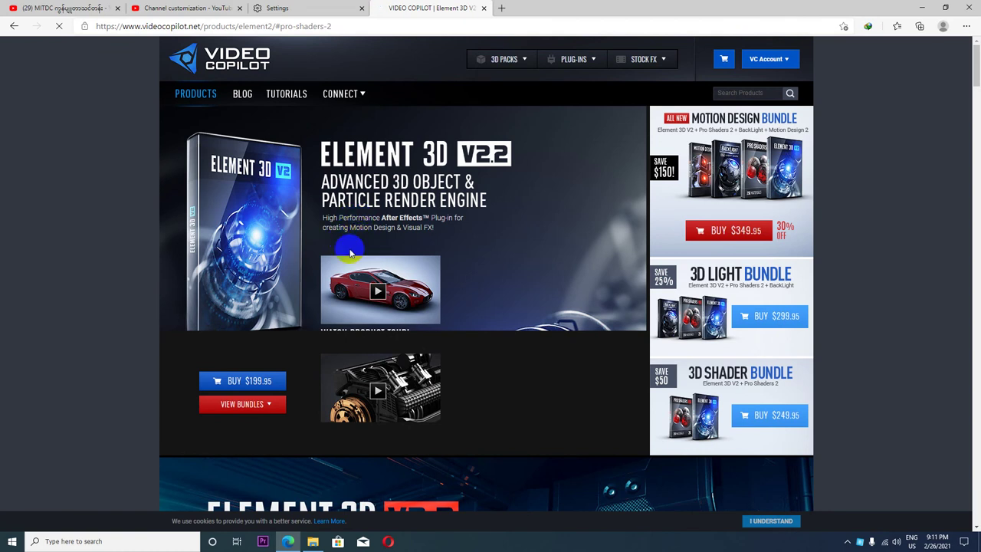
{"action": "scroll", "coordinate": [387, 305], "scroll_direction": "down", "scroll_amount": 1}
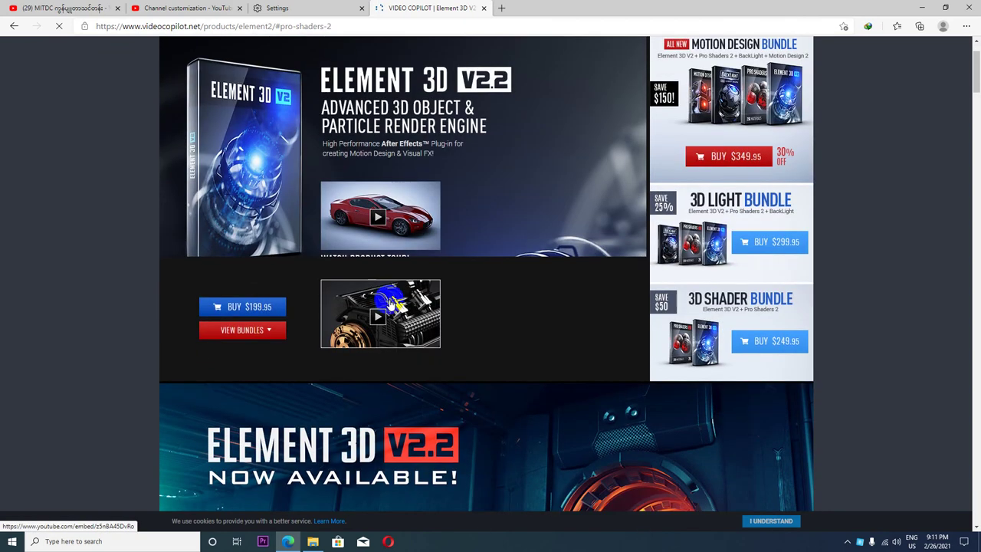
{"action": "scroll", "coordinate": [393, 306], "scroll_direction": "down", "scroll_amount": 1}
{"action": "scroll", "coordinate": [399, 301], "scroll_direction": "down", "scroll_amount": 1}
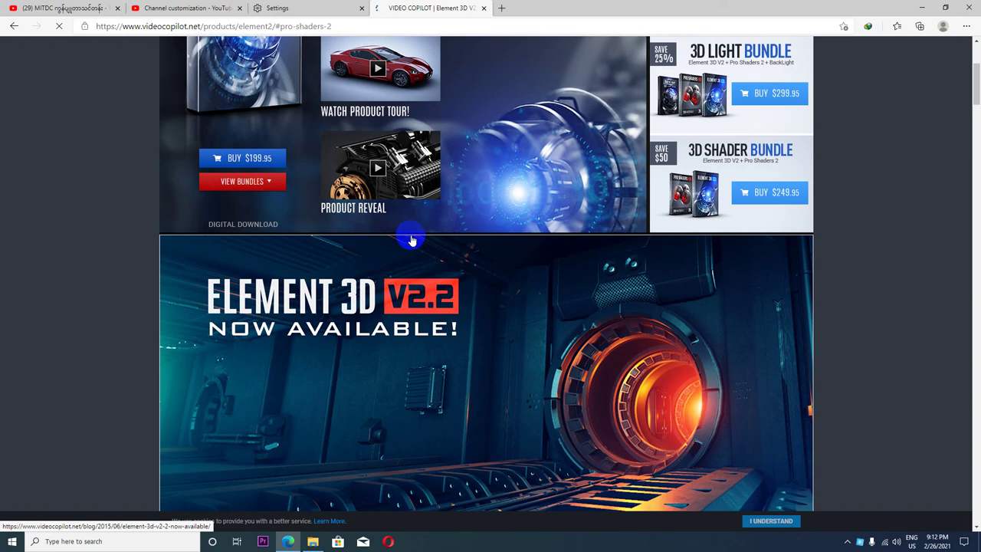
Review the bundle prices and open the $699.95 Ultra Studio bundle, then minimize the browser.
{"action": "scroll", "coordinate": [417, 241], "scroll_direction": "up", "scroll_amount": 3}
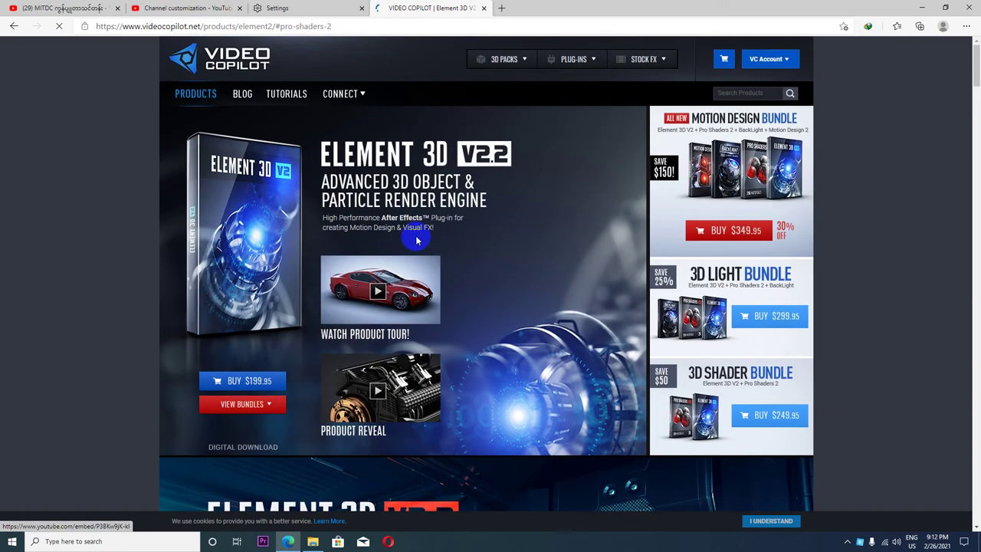
{"action": "scroll", "coordinate": [417, 226], "scroll_direction": "down", "scroll_amount": 2}
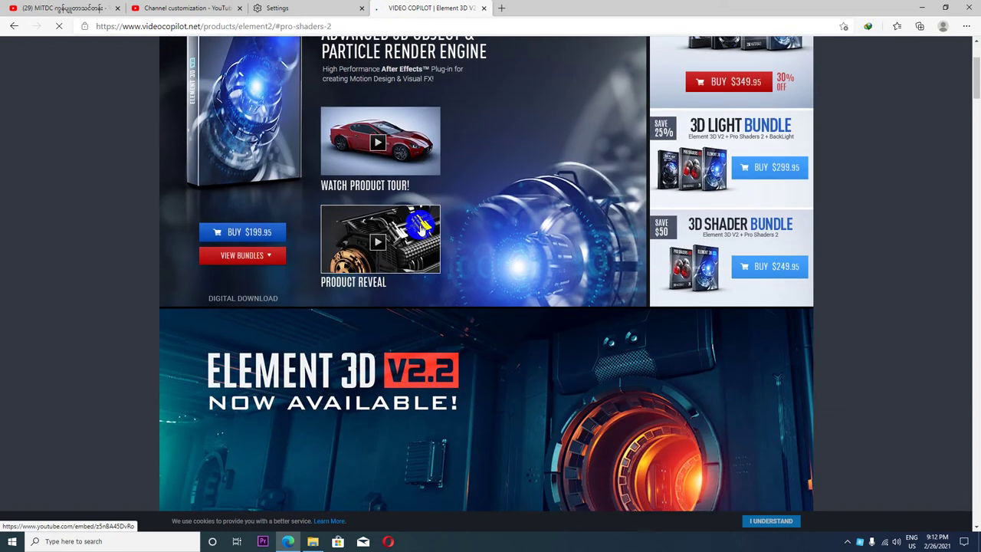
{"action": "scroll", "coordinate": [416, 228], "scroll_direction": "down", "scroll_amount": 2}
{"action": "scroll", "coordinate": [416, 232], "scroll_direction": "down", "scroll_amount": 4}
{"action": "scroll", "coordinate": [417, 228], "scroll_direction": "down", "scroll_amount": 3}
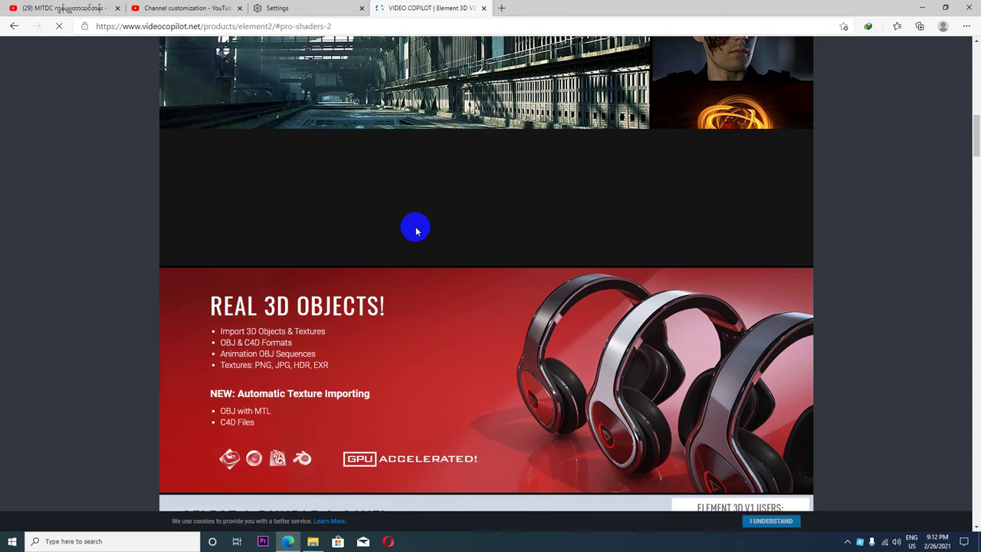
{"action": "scroll", "coordinate": [416, 226], "scroll_direction": "down", "scroll_amount": 3}
{"action": "scroll", "coordinate": [452, 226], "scroll_direction": "down", "scroll_amount": 1}
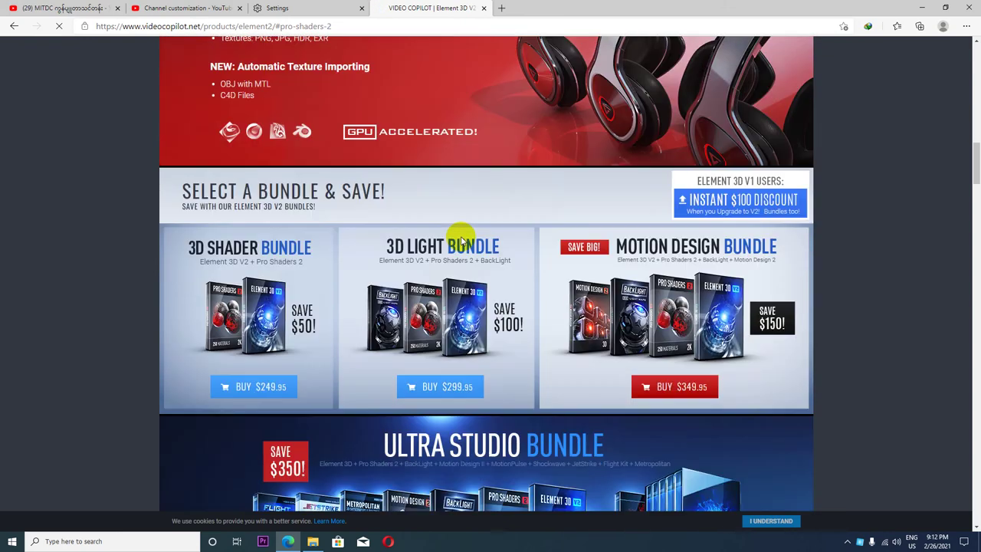
{"action": "scroll", "coordinate": [460, 237], "scroll_direction": "down", "scroll_amount": 2}
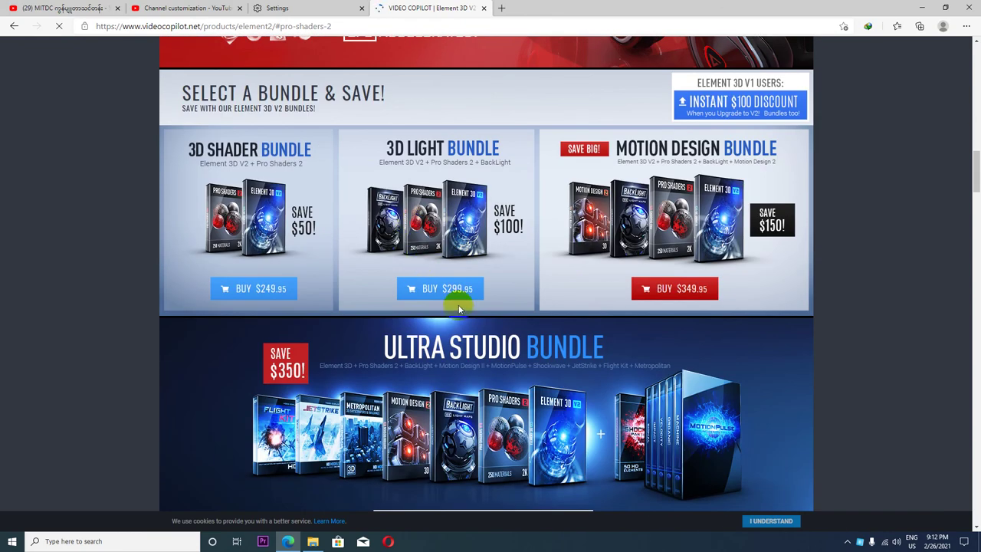
{"action": "scroll", "coordinate": [460, 309], "scroll_direction": "down", "scroll_amount": 2}
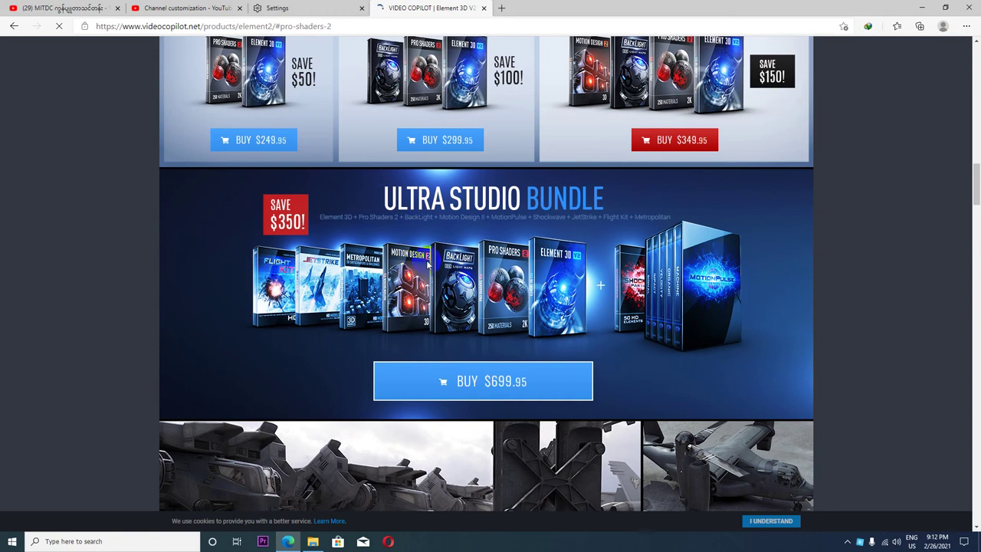
{"action": "scroll", "coordinate": [464, 301], "scroll_direction": "down", "scroll_amount": 1}
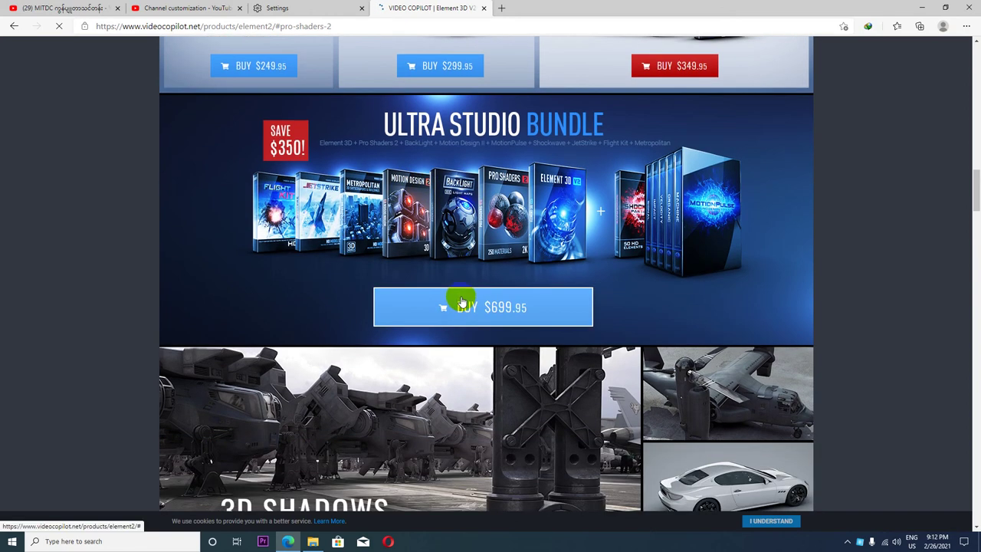
{"action": "scroll", "coordinate": [464, 300], "scroll_direction": "down", "scroll_amount": 1}
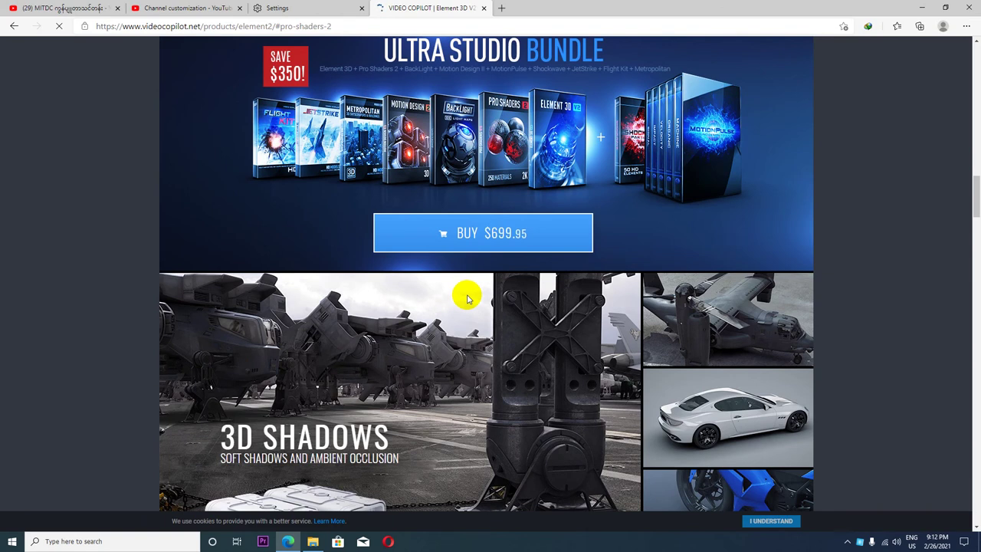
{"action": "left_click", "coordinate": [573, 219]}
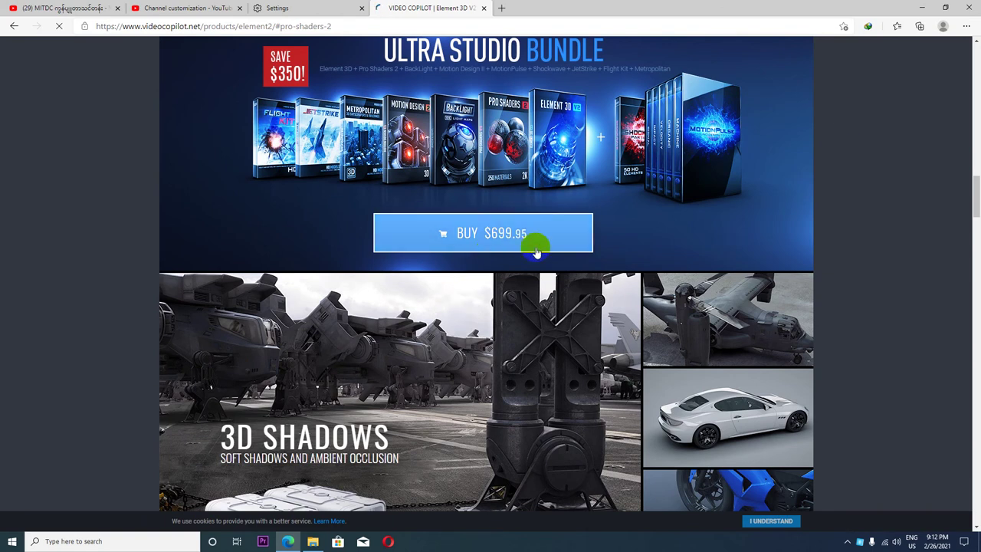
{"action": "left_click", "coordinate": [922, 8]}
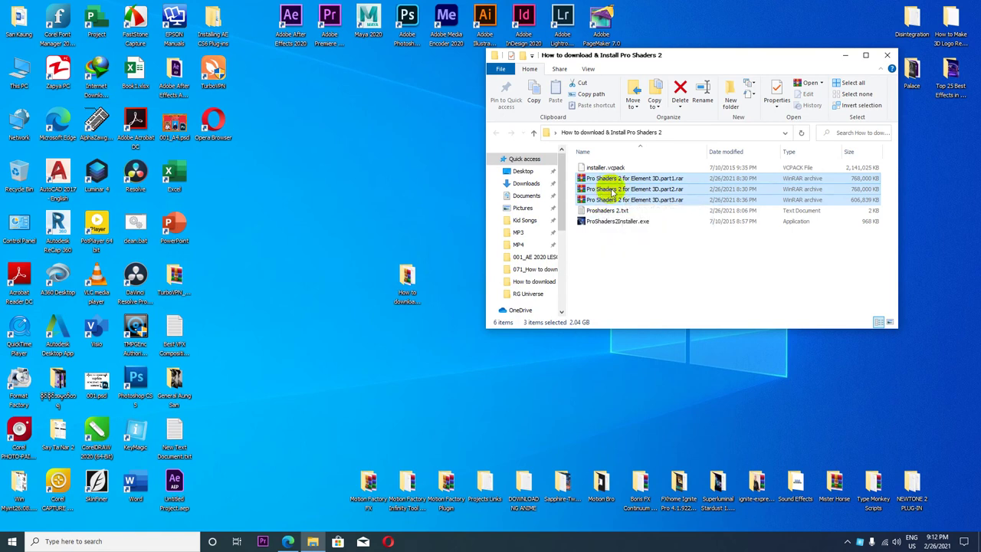
Run ProShaders2Installer.exe as administrator.
{"action": "left_click", "coordinate": [613, 222]}
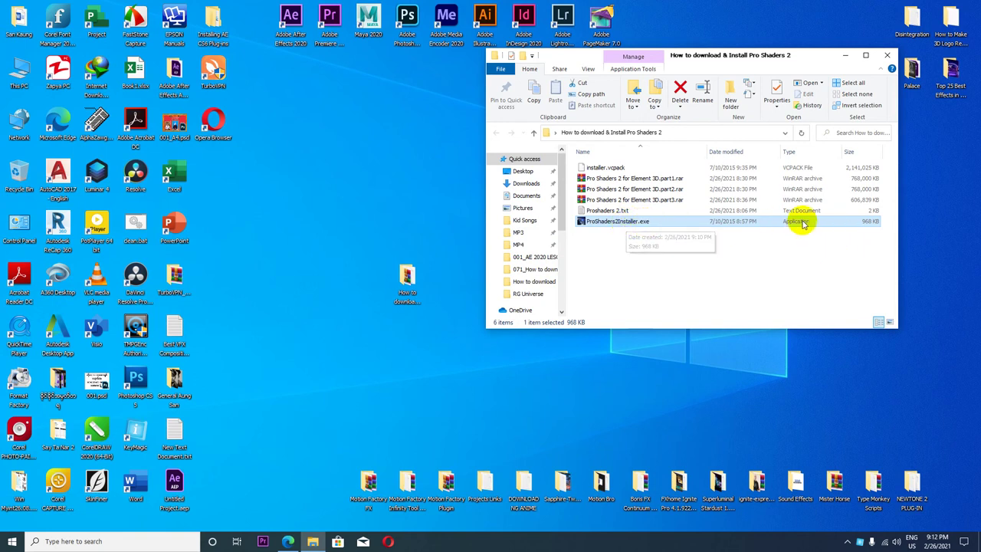
{"action": "right_click", "coordinate": [627, 224]}
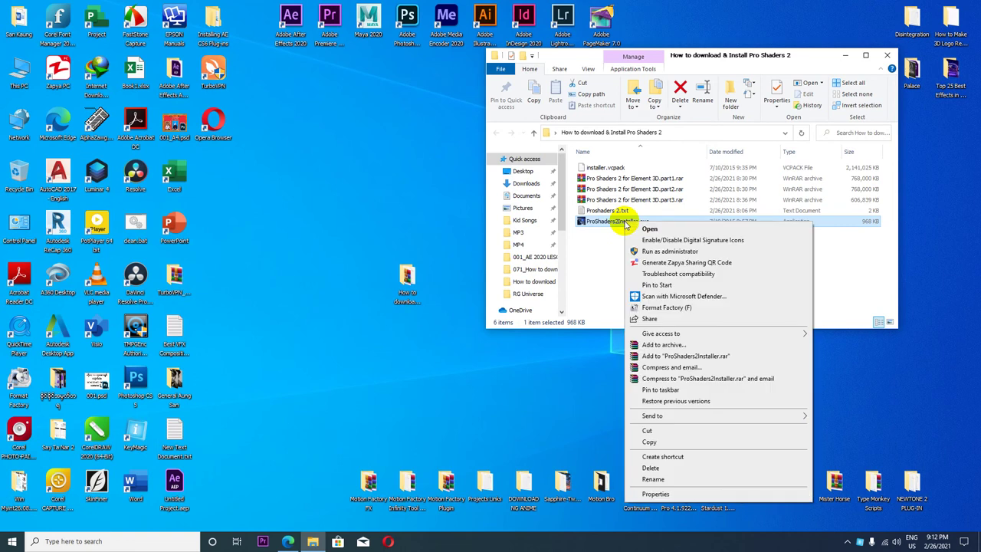
{"action": "left_click", "coordinate": [693, 252]}
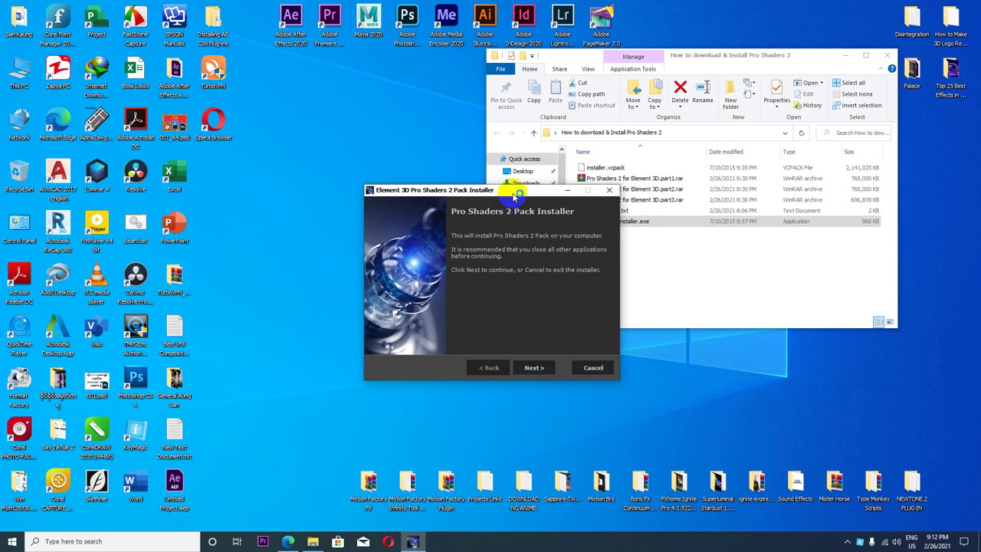
Move the installer aside, read through the licence agreement and accept it.
{"action": "left_click_drag", "start_coordinate": [513, 194], "coordinate": [341, 54]}
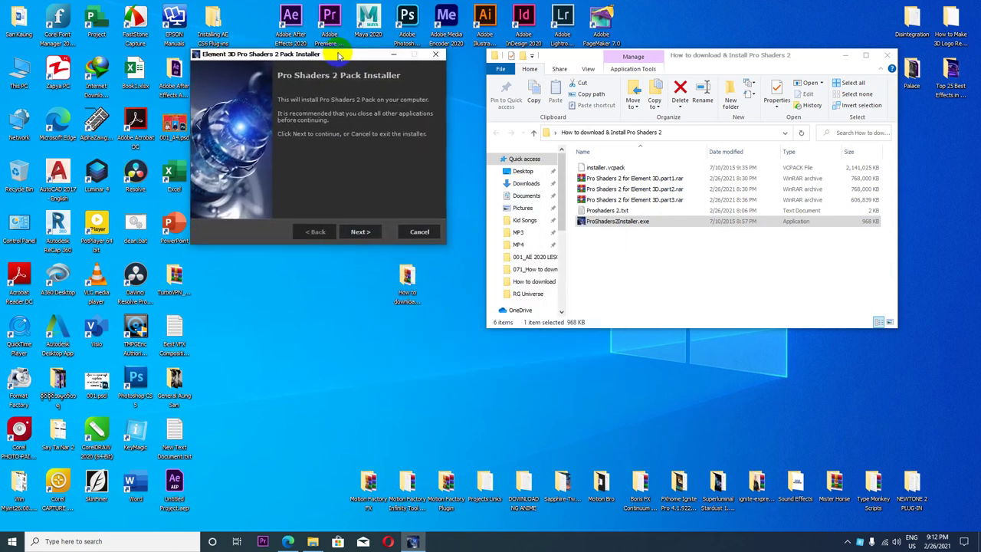
{"action": "right_click", "coordinate": [618, 222]}
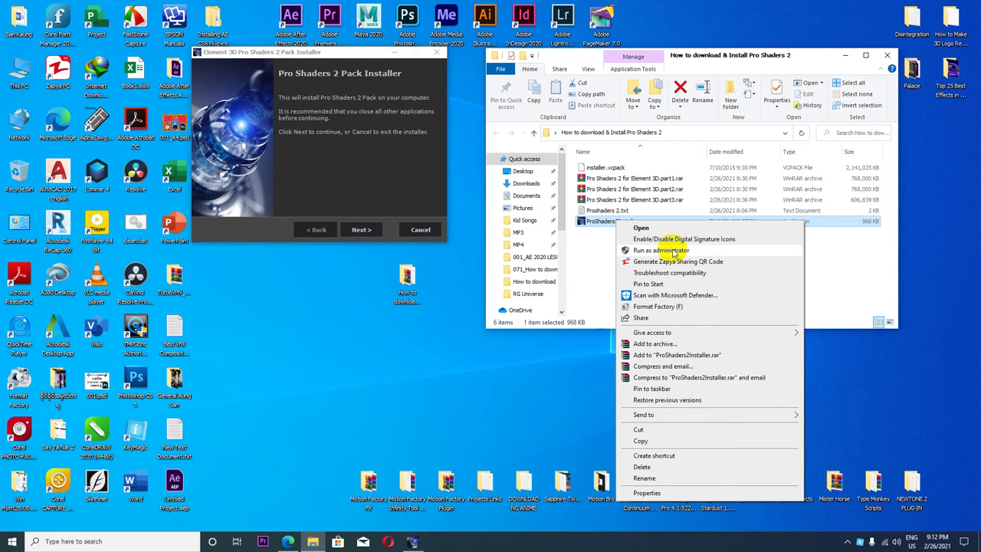
{"action": "left_click", "coordinate": [361, 232]}
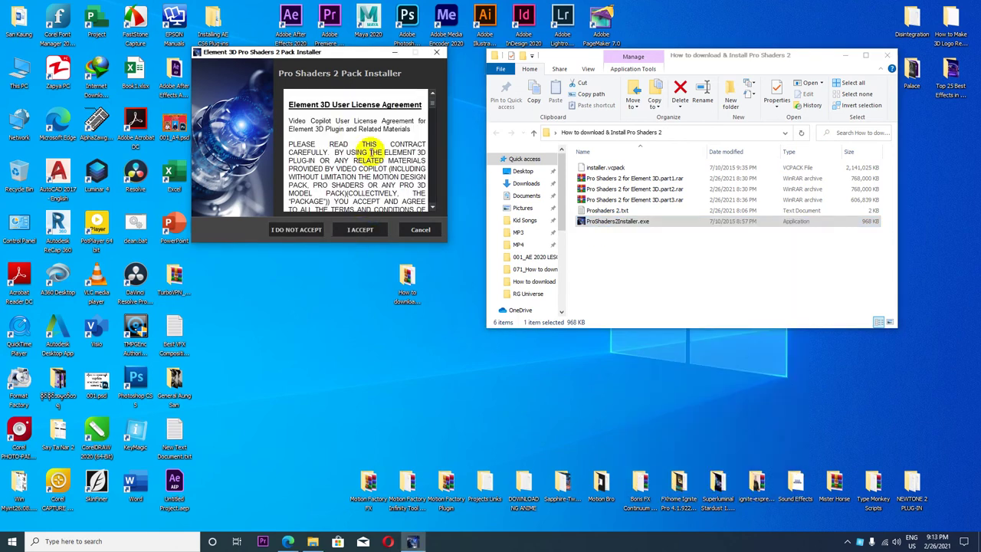
{"action": "scroll", "coordinate": [372, 149], "scroll_direction": "down", "scroll_amount": 10}
{"action": "left_click_drag", "start_coordinate": [434, 115], "coordinate": [434, 198]}
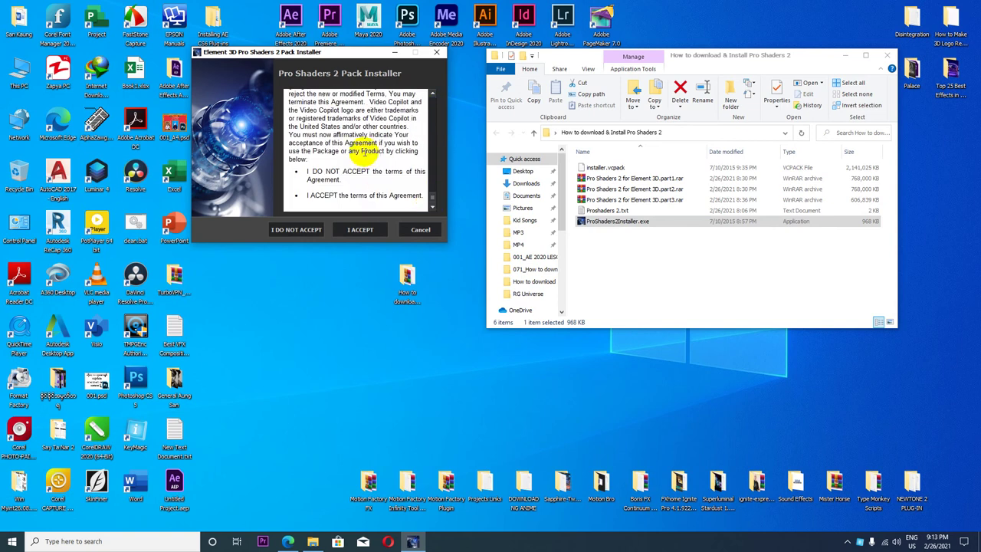
{"action": "left_click", "coordinate": [355, 232]}
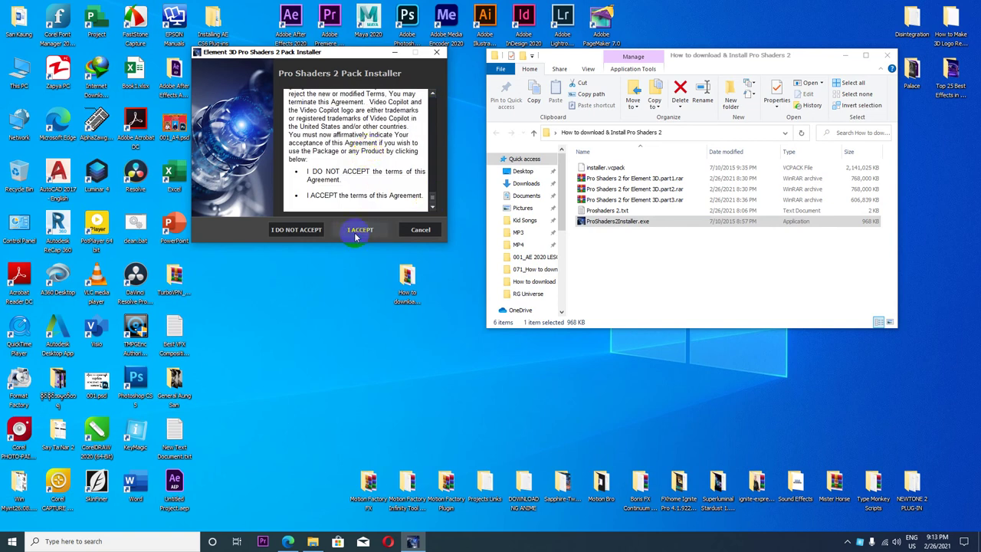
{"action": "left_click", "coordinate": [368, 237]}
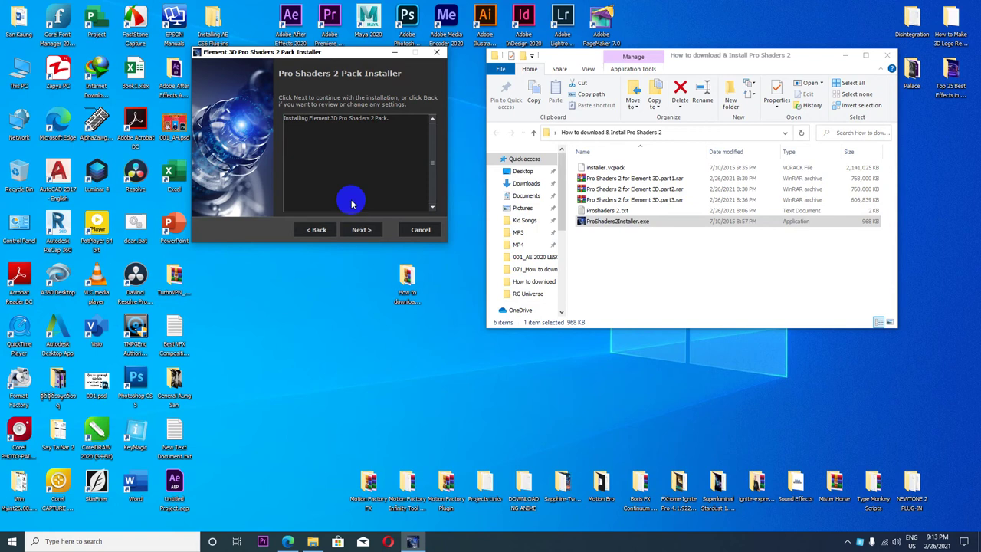
Start installing the Pro Shaders 2 pack and let its assets install.
{"action": "left_click", "coordinate": [365, 230]}
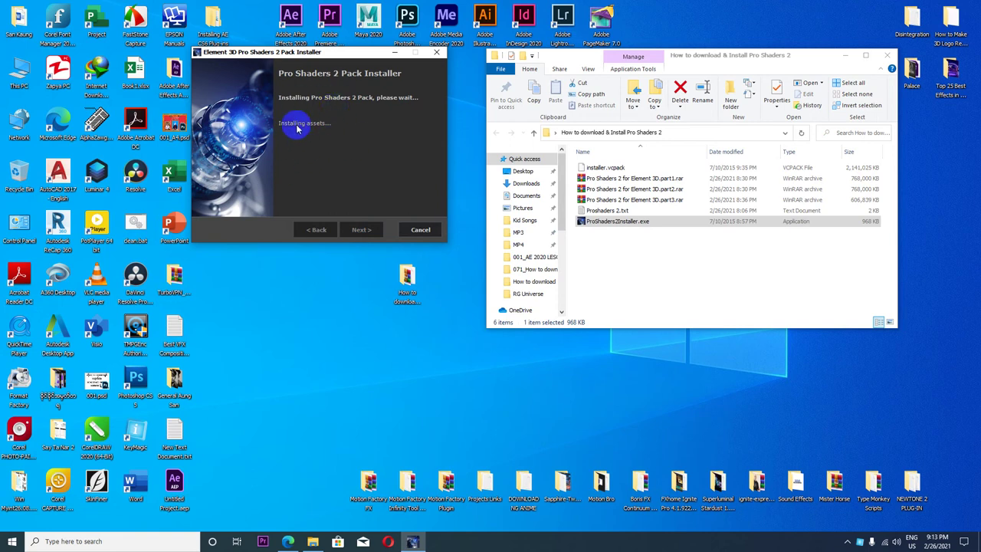
Bring the Element 3D product page forward and look over its bundles.
{"action": "left_click", "coordinate": [290, 542]}
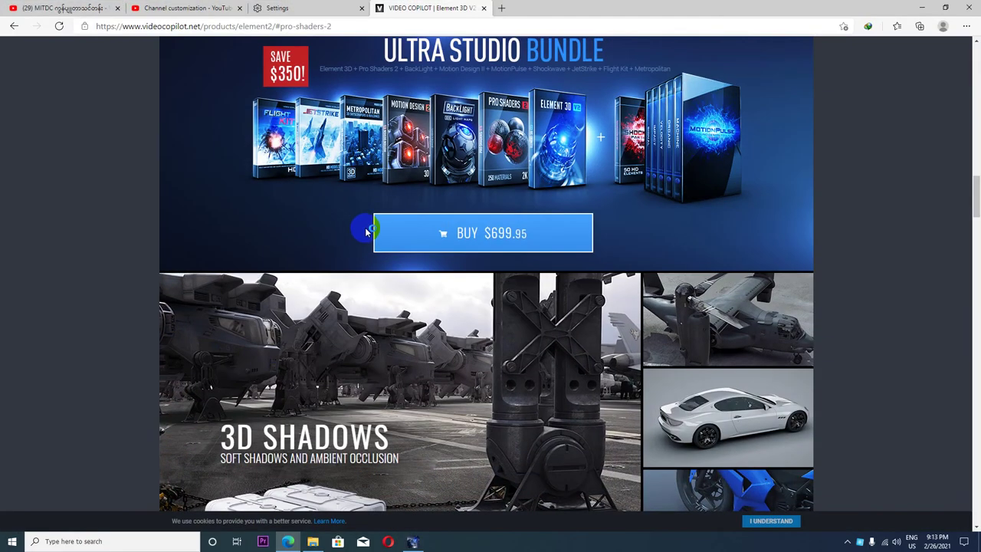
{"action": "scroll", "coordinate": [367, 229], "scroll_direction": "up", "scroll_amount": 3}
{"action": "scroll", "coordinate": [364, 226], "scroll_direction": "up", "scroll_amount": 2}
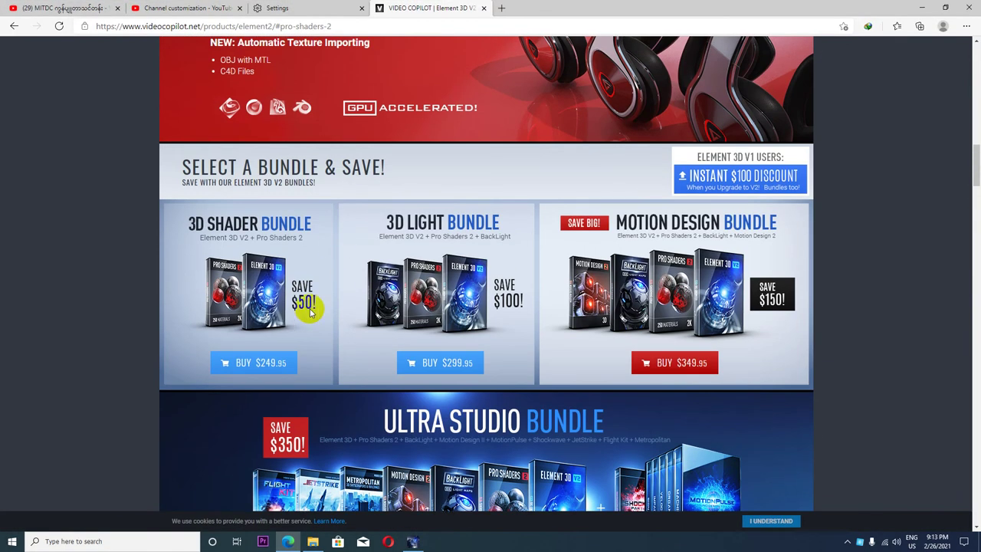
{"action": "scroll", "coordinate": [310, 310], "scroll_direction": "down", "scroll_amount": 1}
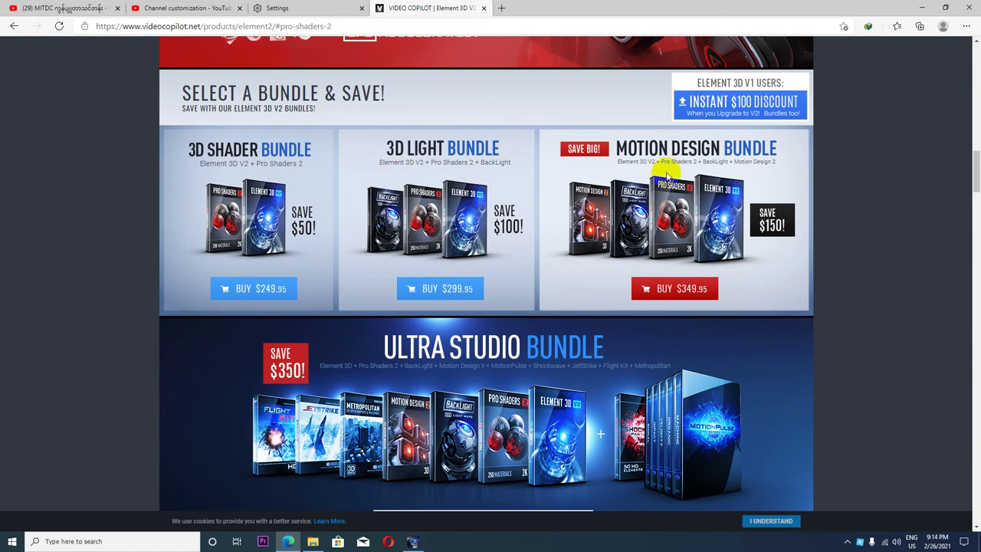
{"action": "scroll", "coordinate": [620, 219], "scroll_direction": "down", "scroll_amount": 1}
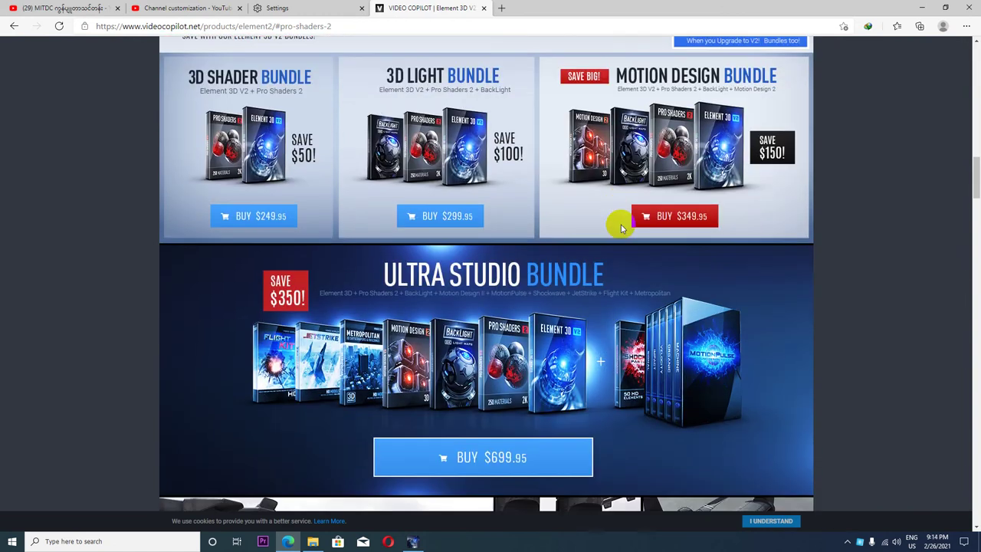
{"action": "scroll", "coordinate": [589, 235], "scroll_direction": "down", "scroll_amount": 1}
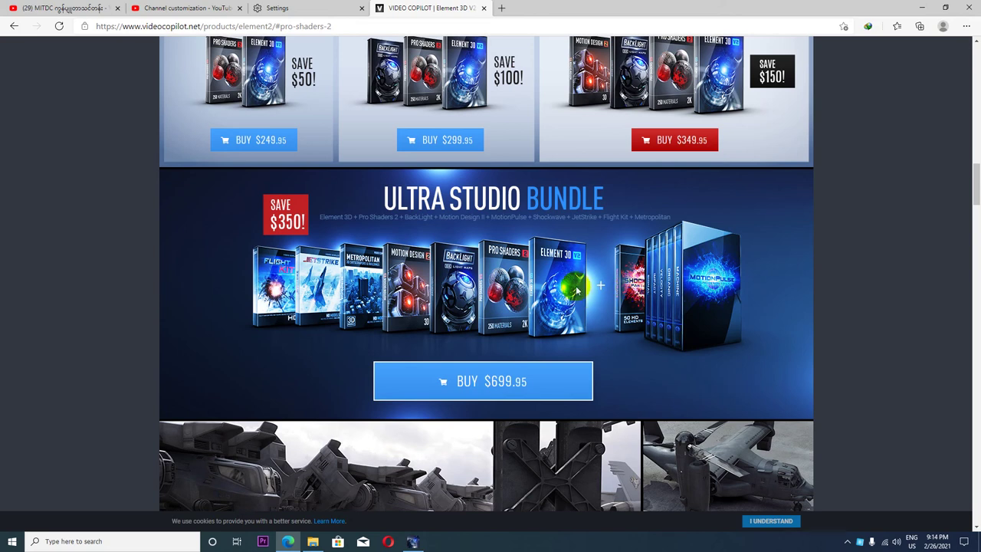
Browse down to the Pro Shaders 2 and Physical Shaders section, then return to the installer.
{"action": "scroll", "coordinate": [559, 285], "scroll_direction": "up", "scroll_amount": 4}
{"action": "scroll", "coordinate": [407, 342], "scroll_direction": "down", "scroll_amount": 6}
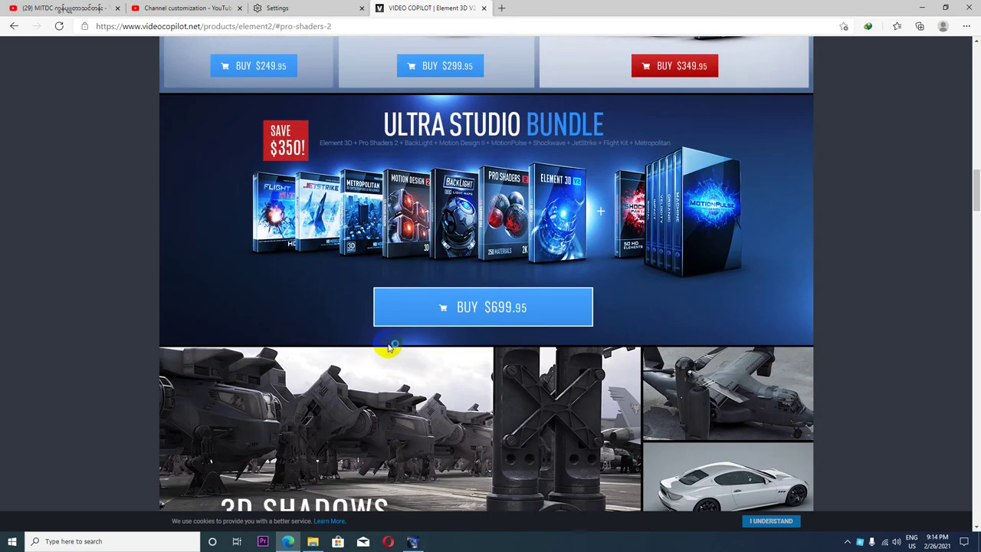
{"action": "scroll", "coordinate": [391, 345], "scroll_direction": "down", "scroll_amount": 1}
{"action": "scroll", "coordinate": [393, 346], "scroll_direction": "down", "scroll_amount": 3}
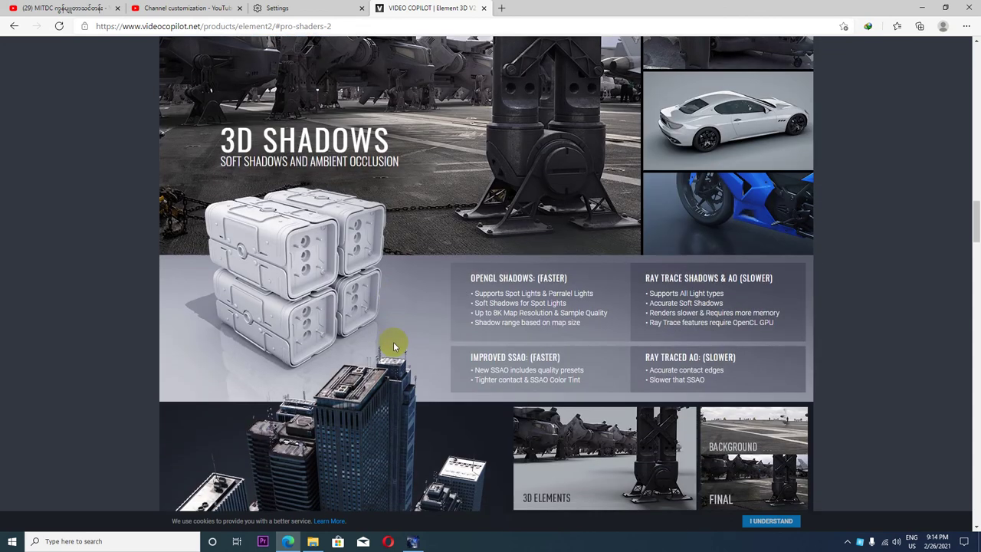
{"action": "scroll", "coordinate": [379, 330], "scroll_direction": "down", "scroll_amount": 1}
{"action": "scroll", "coordinate": [376, 325], "scroll_direction": "down", "scroll_amount": 2}
{"action": "scroll", "coordinate": [379, 329], "scroll_direction": "down", "scroll_amount": 2}
{"action": "scroll", "coordinate": [380, 328], "scroll_direction": "down", "scroll_amount": 2}
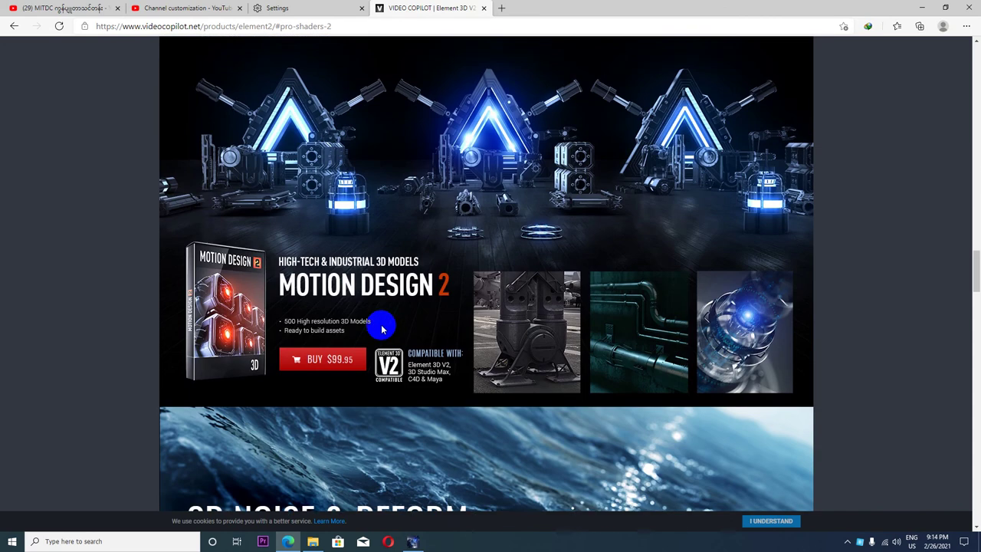
{"action": "scroll", "coordinate": [383, 328], "scroll_direction": "down", "scroll_amount": 1}
{"action": "scroll", "coordinate": [383, 325], "scroll_direction": "down", "scroll_amount": 3}
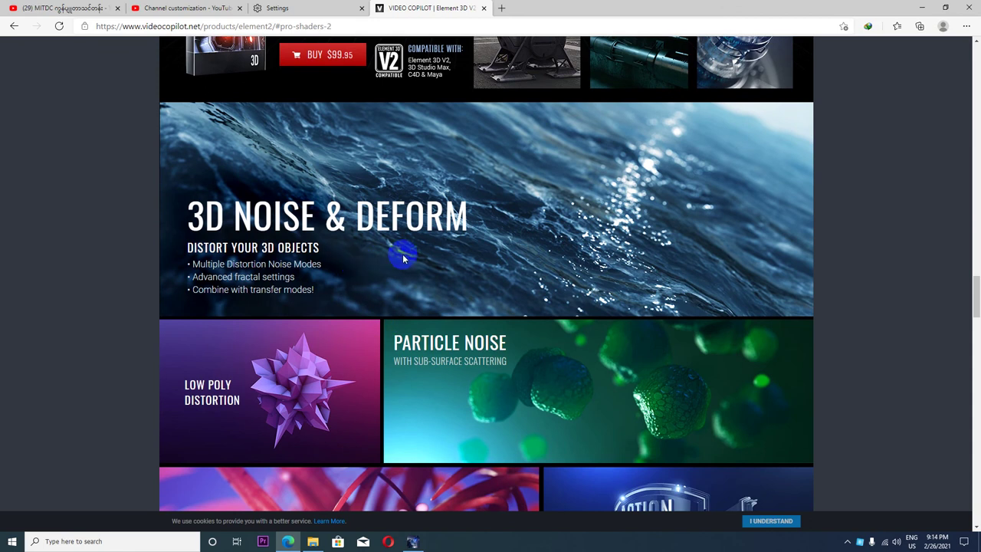
{"action": "scroll", "coordinate": [405, 258], "scroll_direction": "down", "scroll_amount": 4}
{"action": "scroll", "coordinate": [406, 254], "scroll_direction": "down", "scroll_amount": 2}
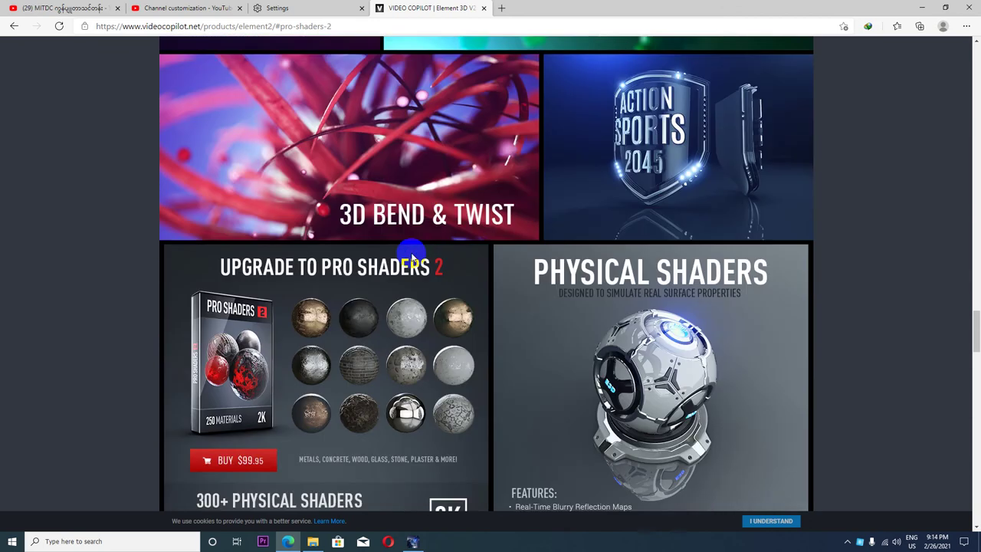
{"action": "scroll", "coordinate": [311, 379], "scroll_direction": "down", "scroll_amount": 2}
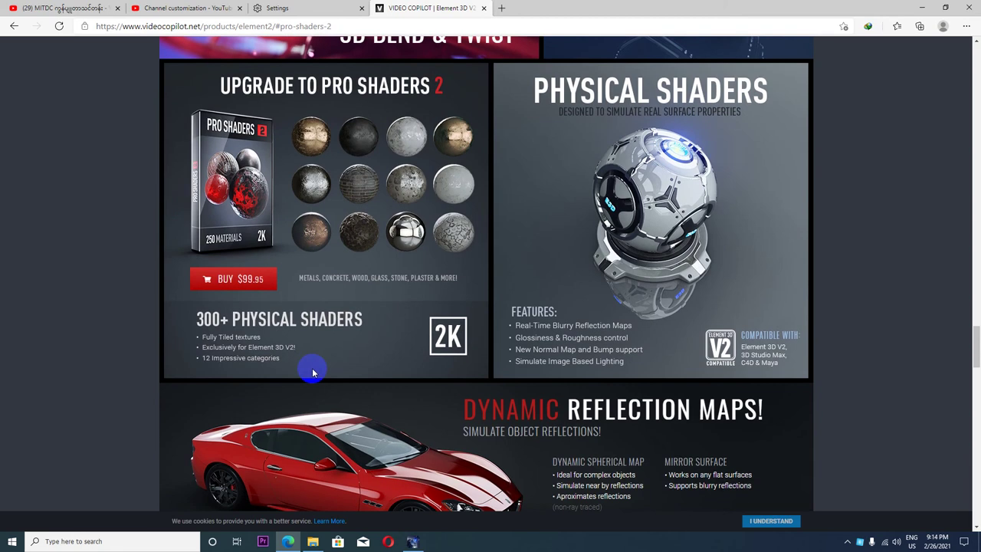
{"action": "left_click", "coordinate": [414, 542]}
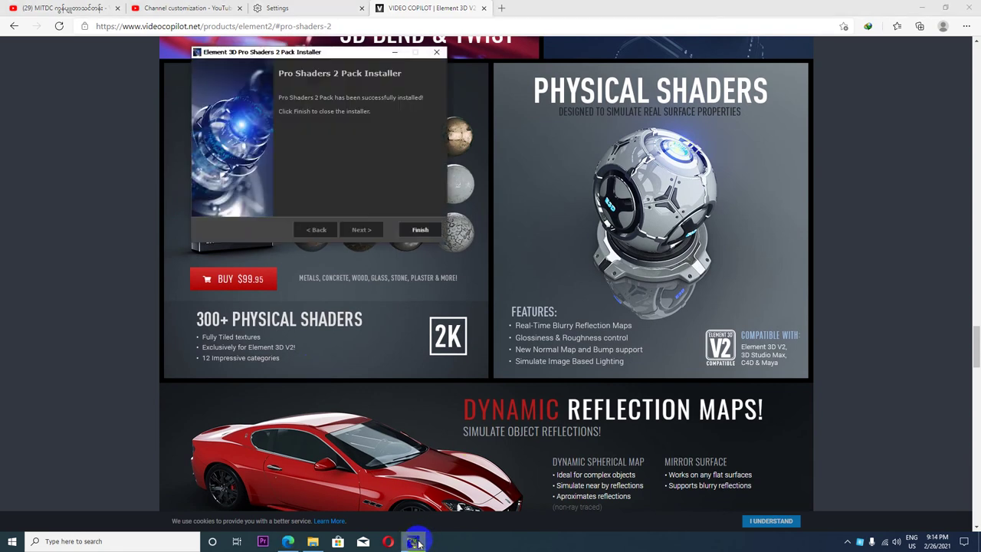
Minimize Edge, reposition the installer window and finish the installation.
{"action": "left_click", "coordinate": [924, 9]}
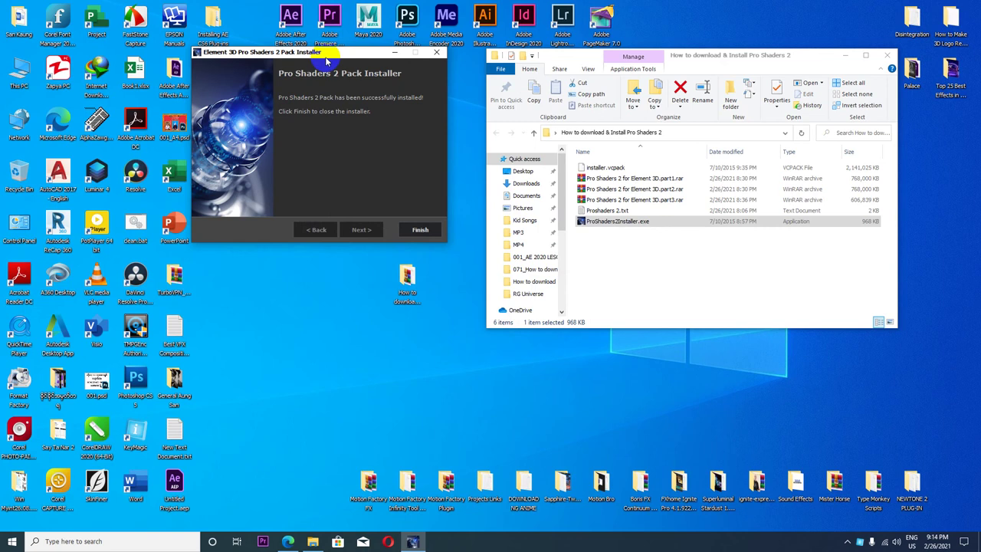
{"action": "left_click_drag", "start_coordinate": [328, 49], "coordinate": [302, 61]}
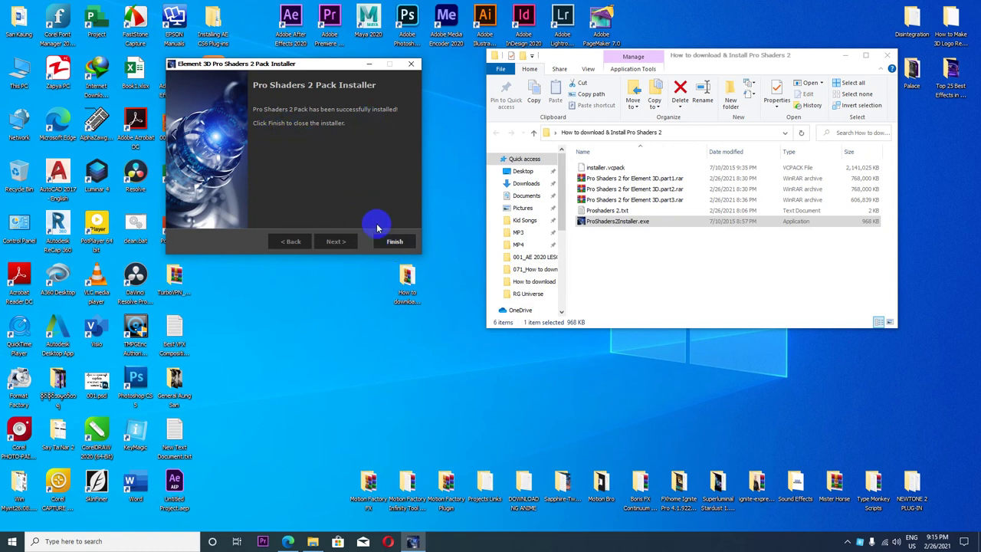
{"action": "left_click", "coordinate": [391, 244]}
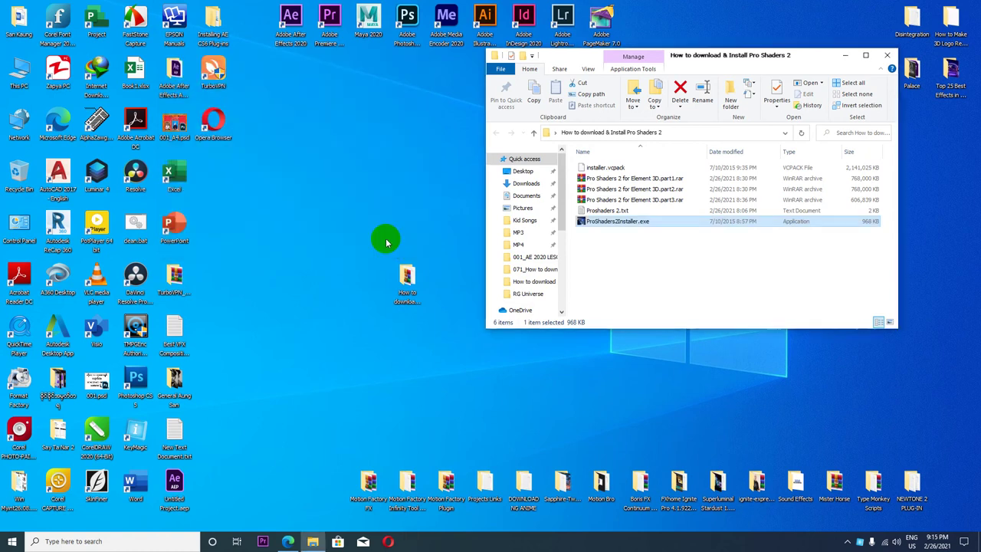
Refresh the desktop and place Untitled Project.aep beside the Pro Shaders 2 folder window.
{"action": "right_click", "coordinate": [318, 164]}
{"action": "left_click", "coordinate": [333, 192]}
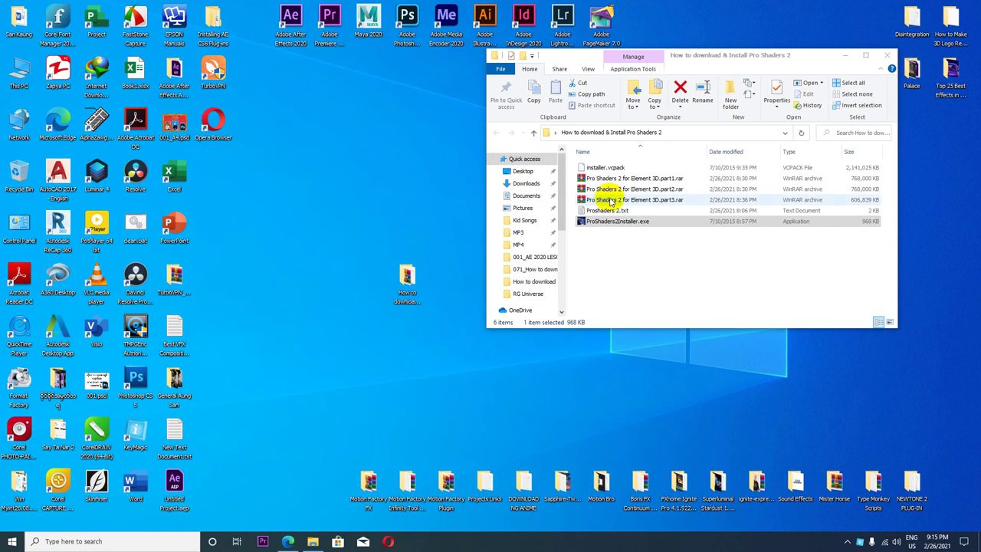
{"action": "left_click_drag", "start_coordinate": [174, 485], "coordinate": [375, 282]}
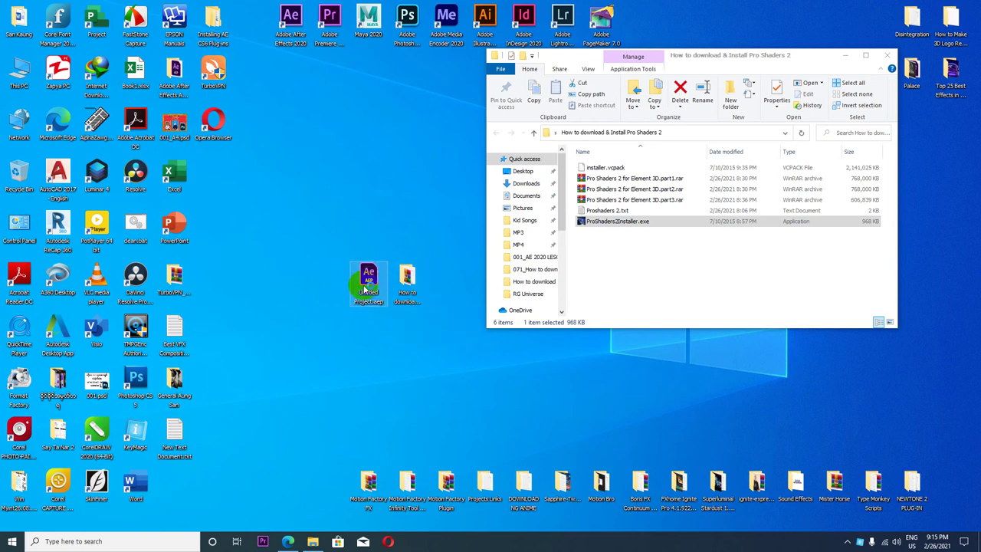
{"action": "left_click_drag", "start_coordinate": [360, 278], "coordinate": [397, 282]}
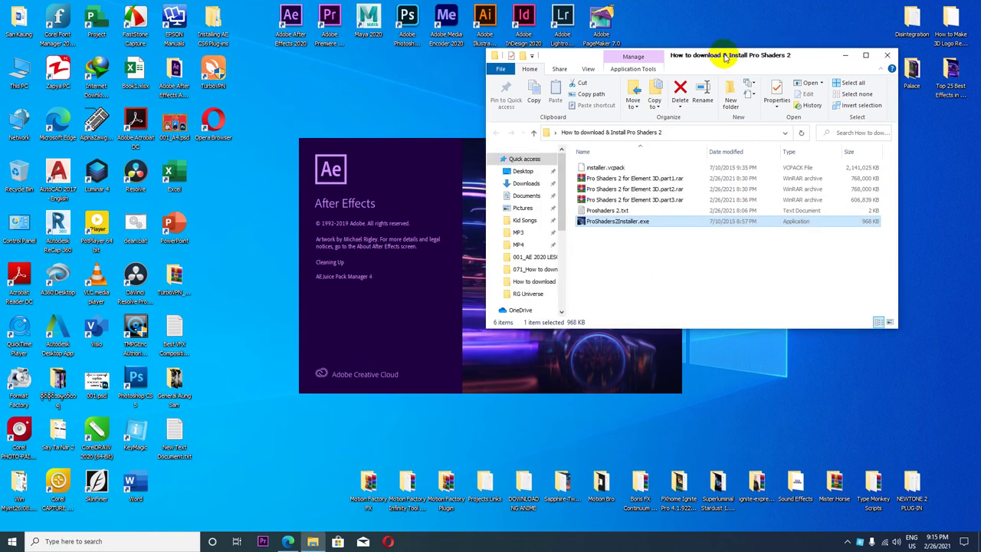
{"action": "left_click_drag", "start_coordinate": [731, 60], "coordinate": [746, 55]}
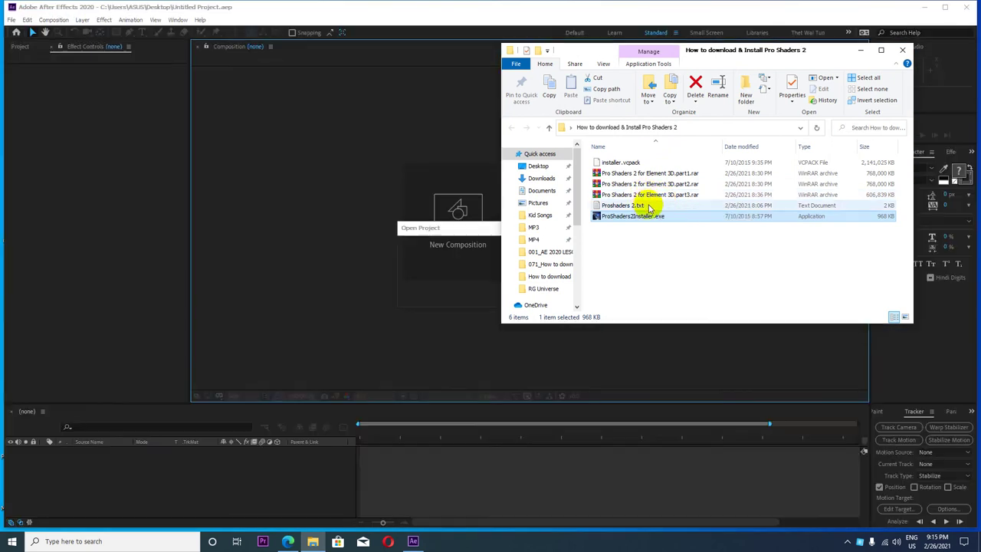
Advance the current time and apply Video Copilot > Element to the Deep Green Solid 1 layer.
{"action": "left_click", "coordinate": [860, 50]}
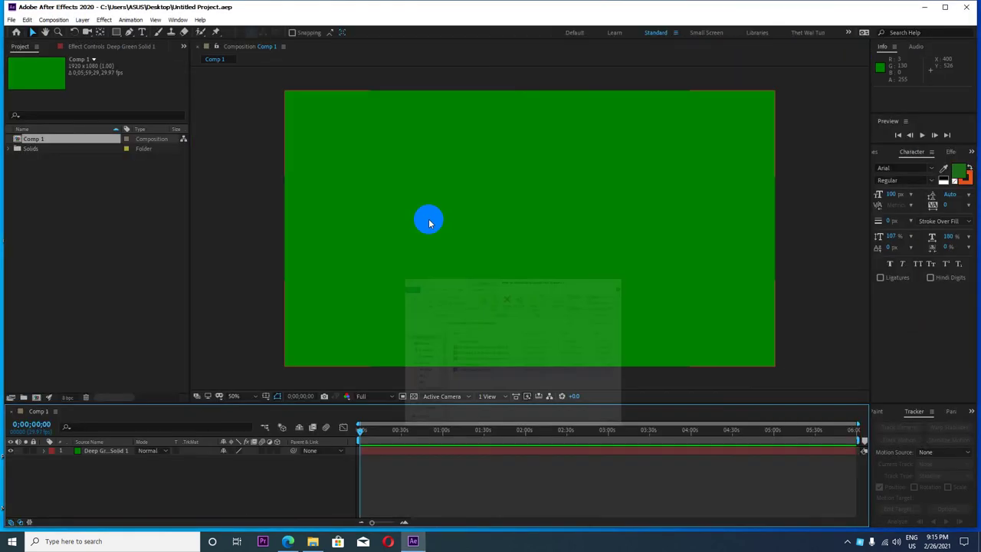
{"action": "left_click_drag", "start_coordinate": [362, 430], "coordinate": [470, 433]}
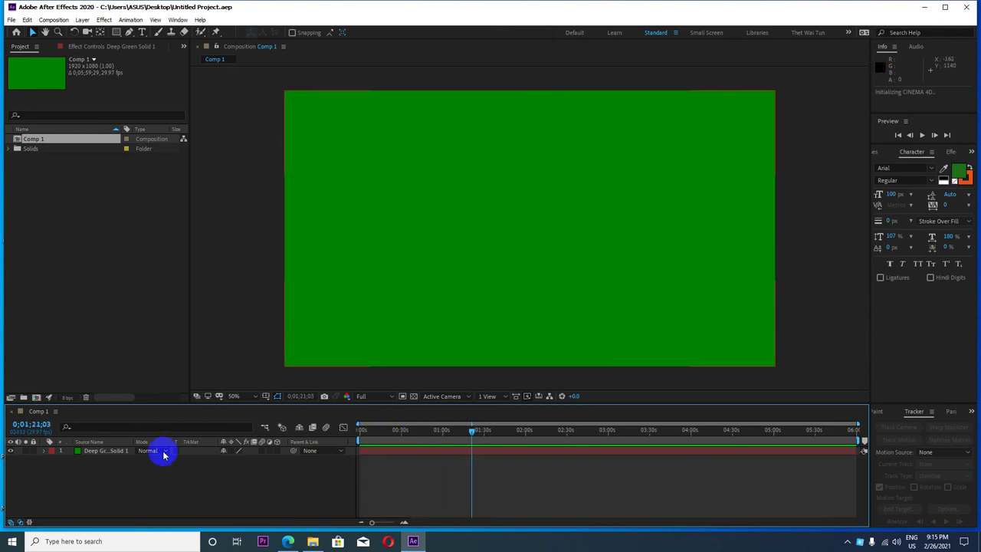
{"action": "left_click", "coordinate": [109, 451]}
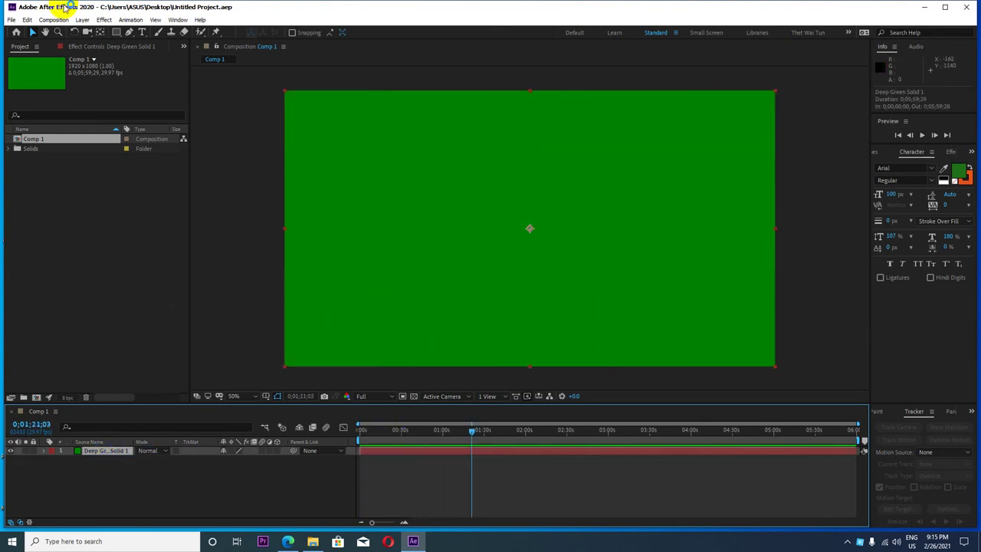
{"action": "left_click", "coordinate": [103, 19]}
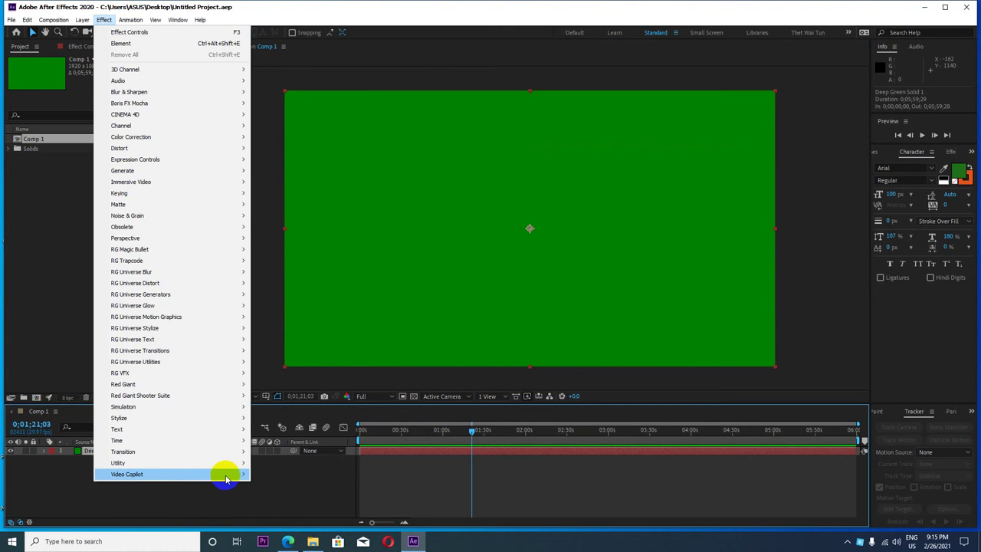
{"action": "mouse_move", "coordinate": [236, 476]}
{"action": "left_click", "coordinate": [283, 385]}
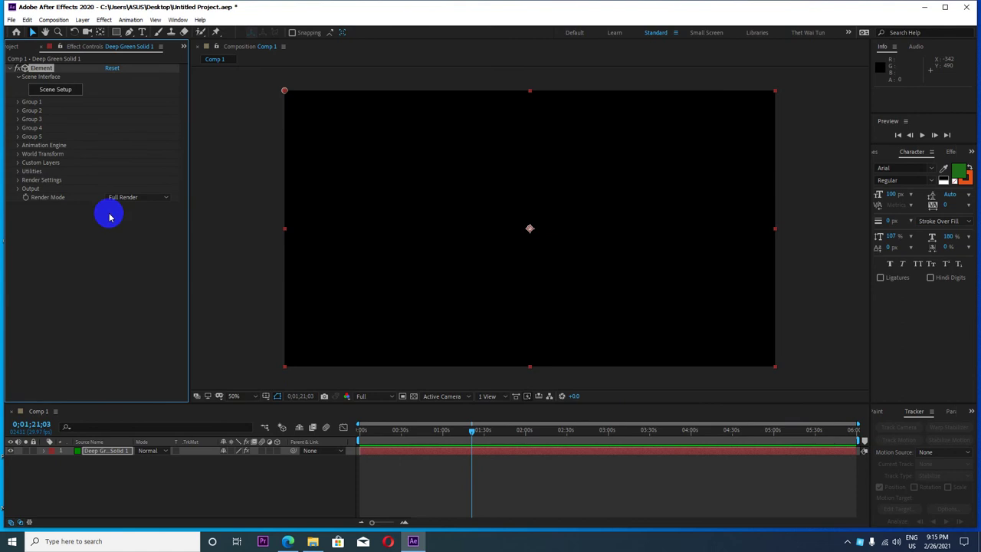
Open Element's Scene Setup, expand the Pro_Shaders_2 presets folder, and enlarge the presets panel.
{"action": "left_click", "coordinate": [65, 91]}
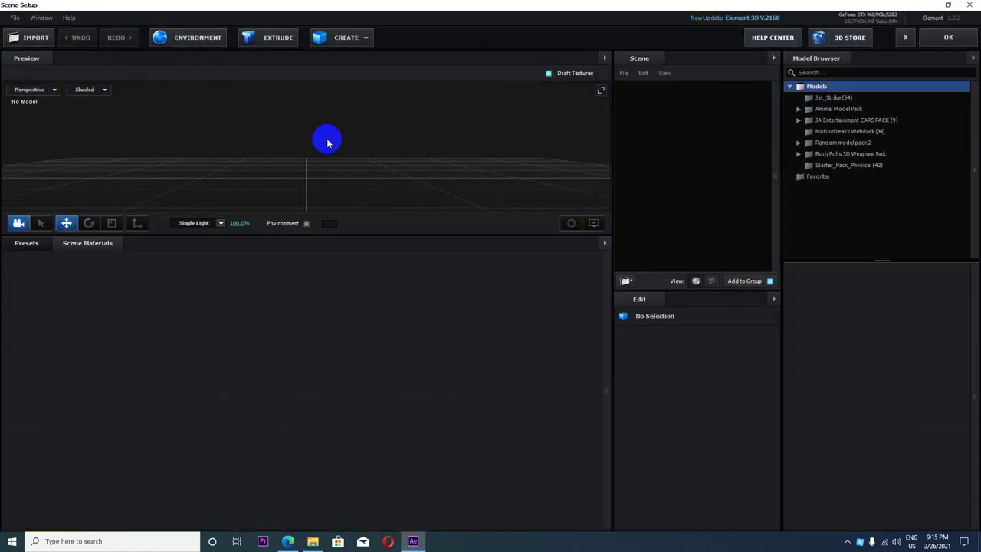
{"action": "left_click_drag", "start_coordinate": [86, 235], "coordinate": [90, 341]}
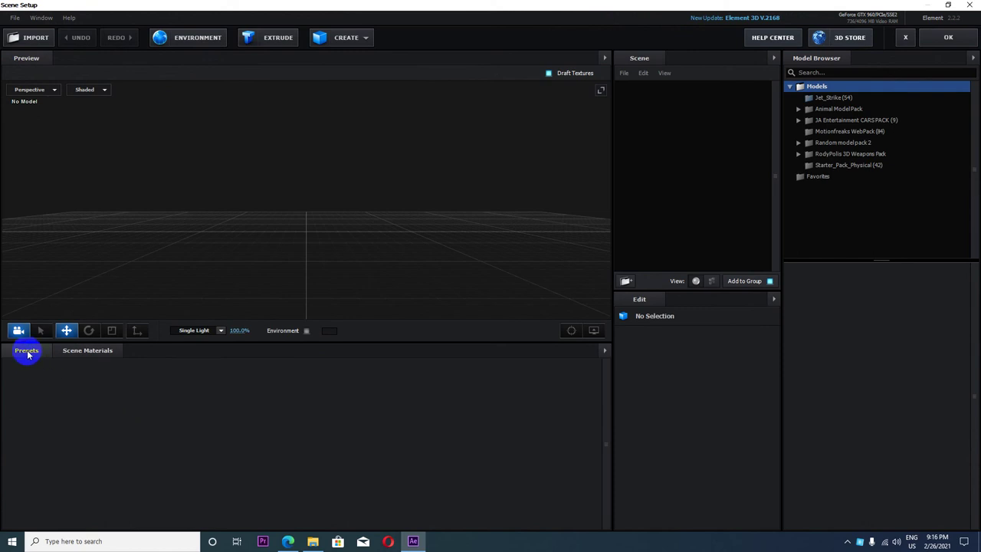
{"action": "left_click", "coordinate": [26, 352]}
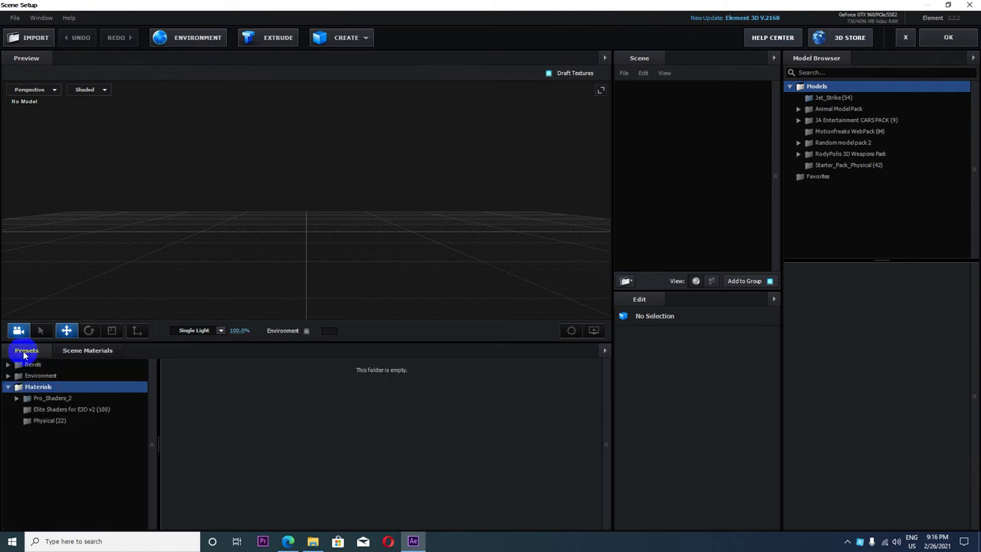
{"action": "double_click", "coordinate": [57, 399]}
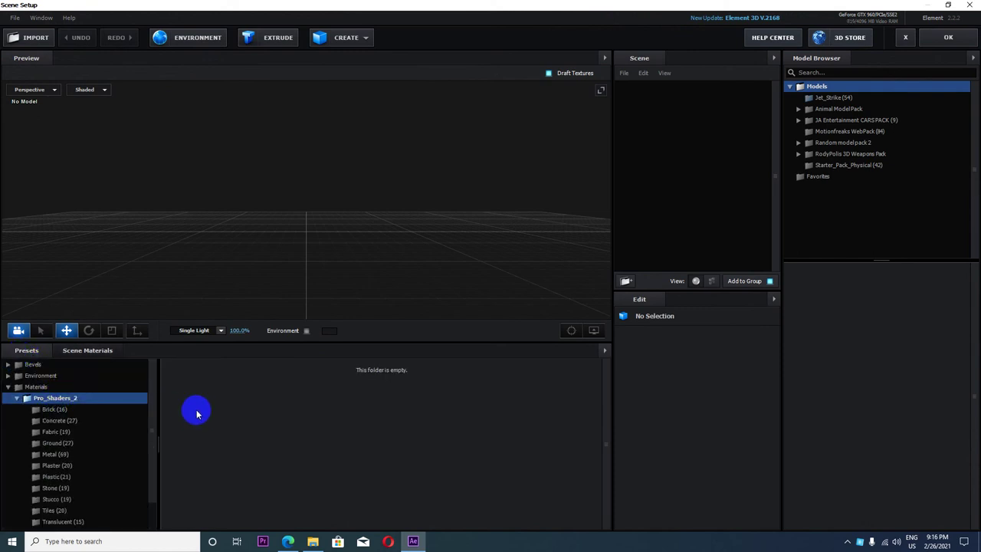
{"action": "left_click_drag", "start_coordinate": [167, 342], "coordinate": [158, 278]}
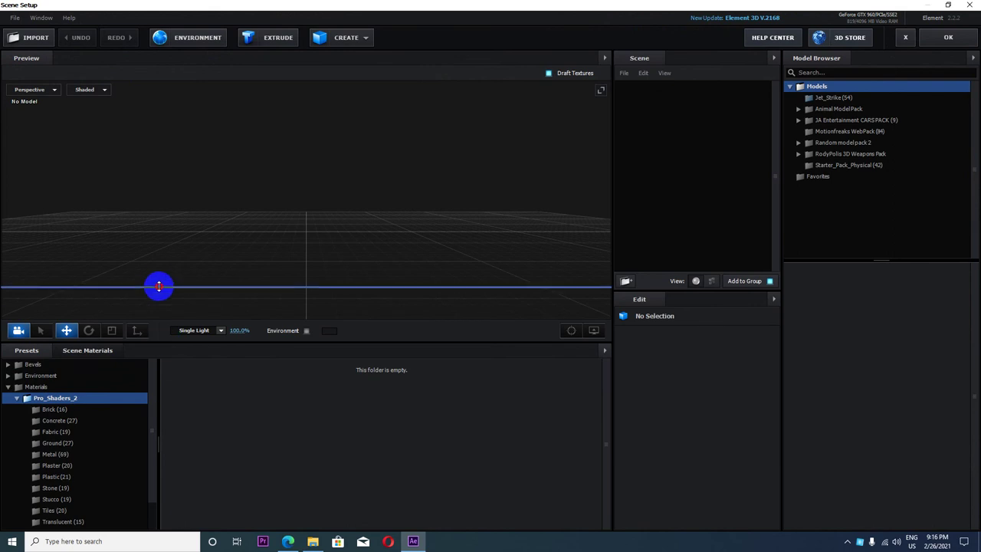
{"action": "left_click", "coordinate": [55, 349]}
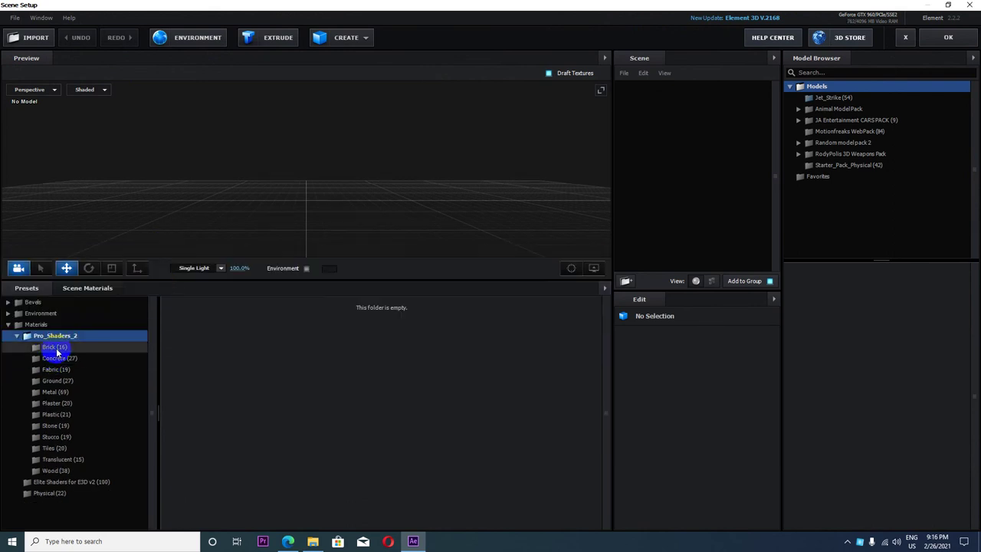
Preview the Brick, Concrete, Fabric, Ground and Metal material categories.
{"action": "left_click", "coordinate": [56, 349]}
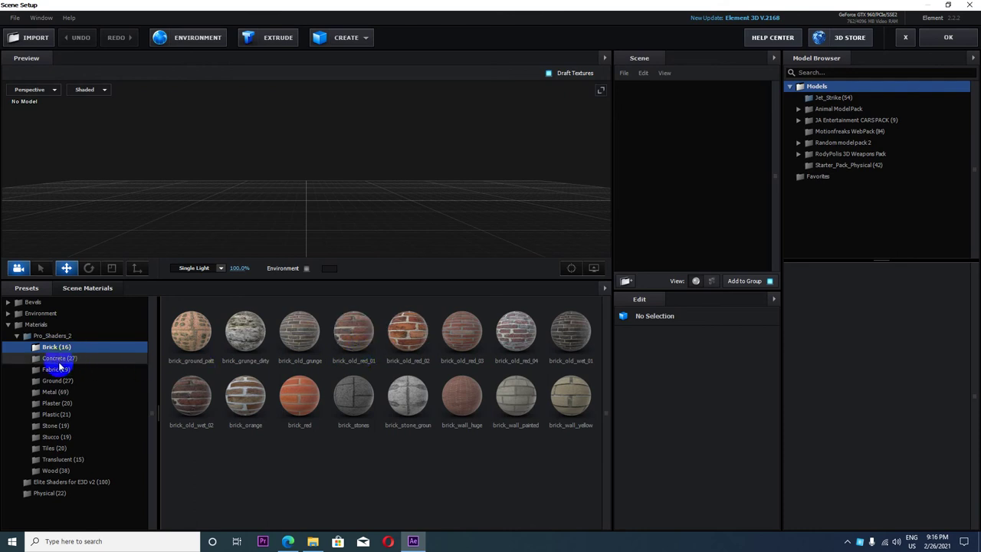
{"action": "left_click", "coordinate": [60, 358]}
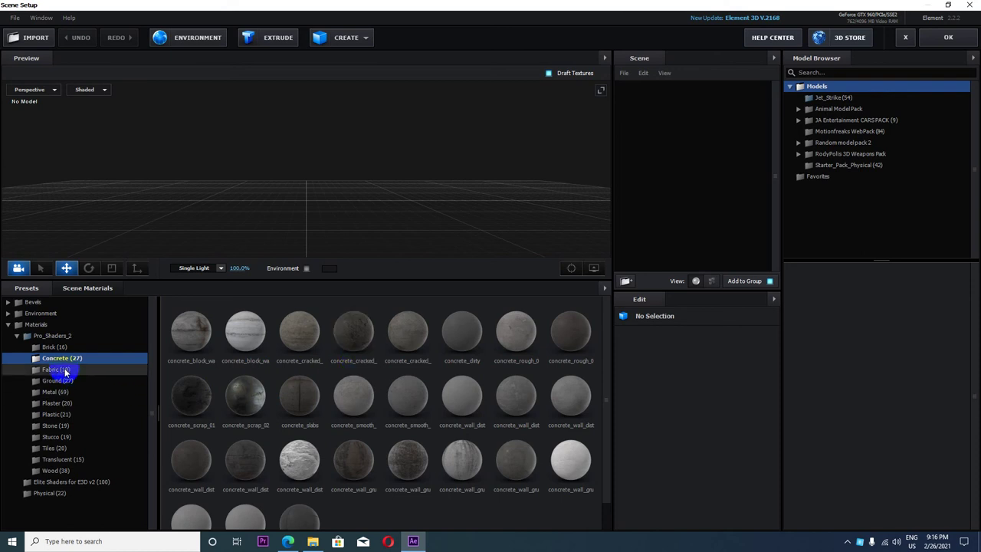
{"action": "left_click", "coordinate": [66, 372]}
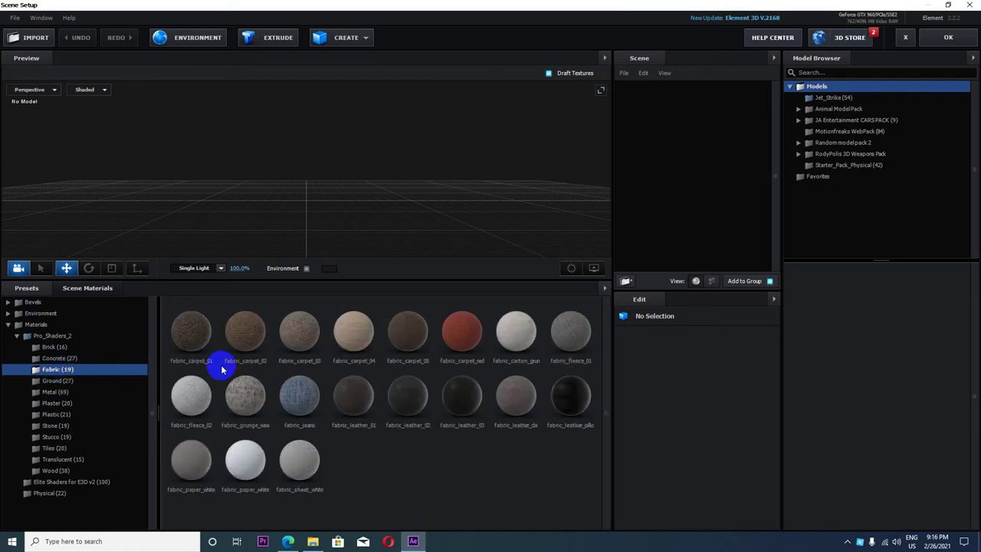
{"action": "left_click", "coordinate": [96, 378]}
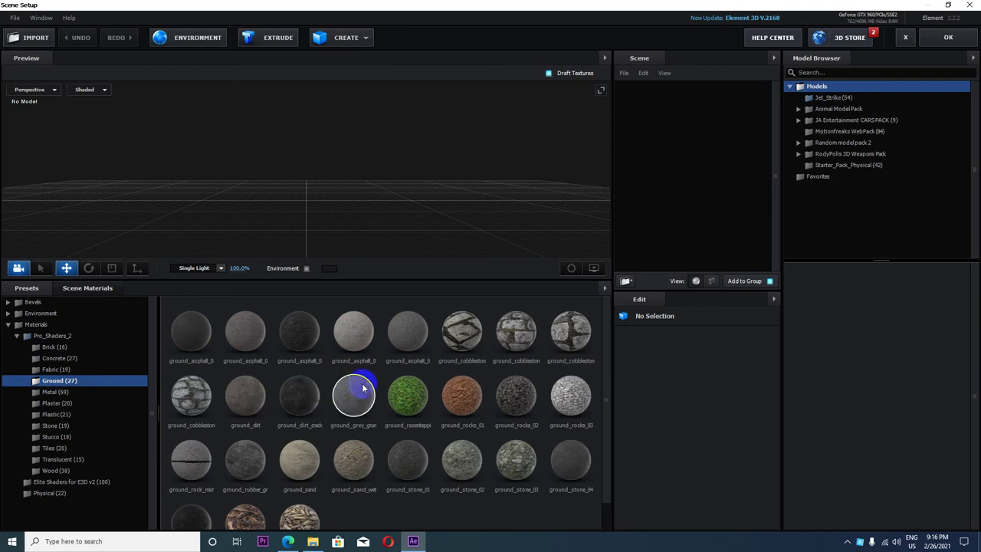
{"action": "scroll", "coordinate": [368, 383], "scroll_direction": "down", "scroll_amount": 1}
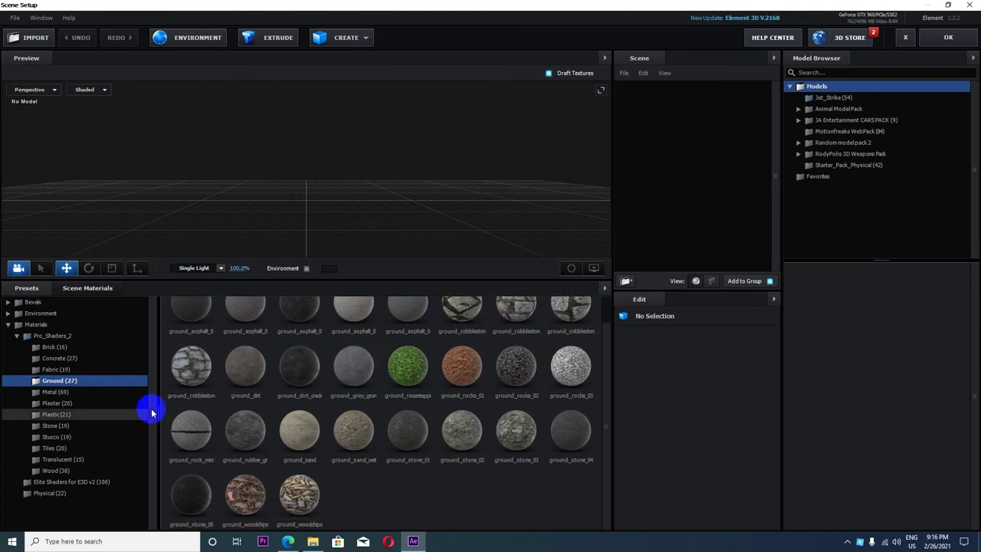
{"action": "left_click", "coordinate": [63, 393]}
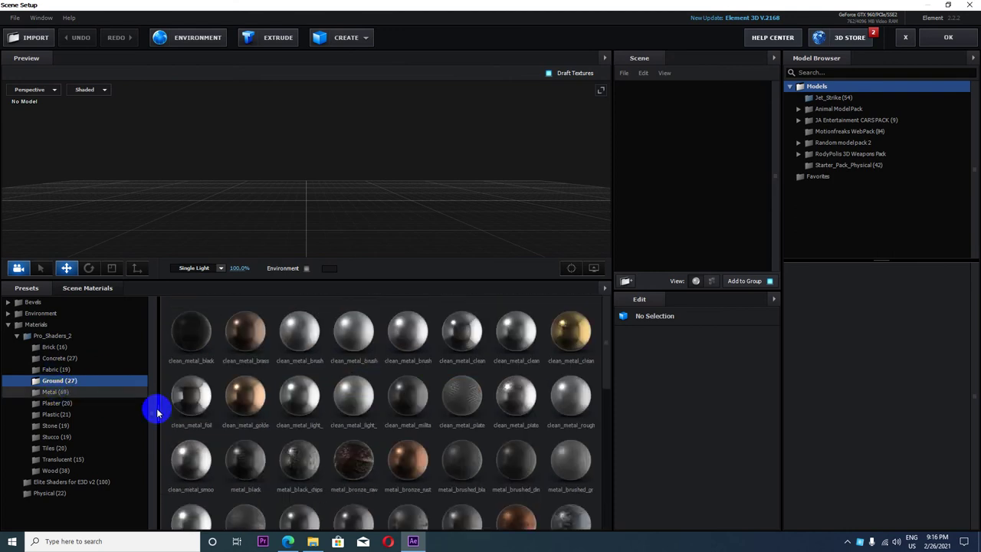
{"action": "scroll", "coordinate": [341, 410], "scroll_direction": "down", "scroll_amount": 1}
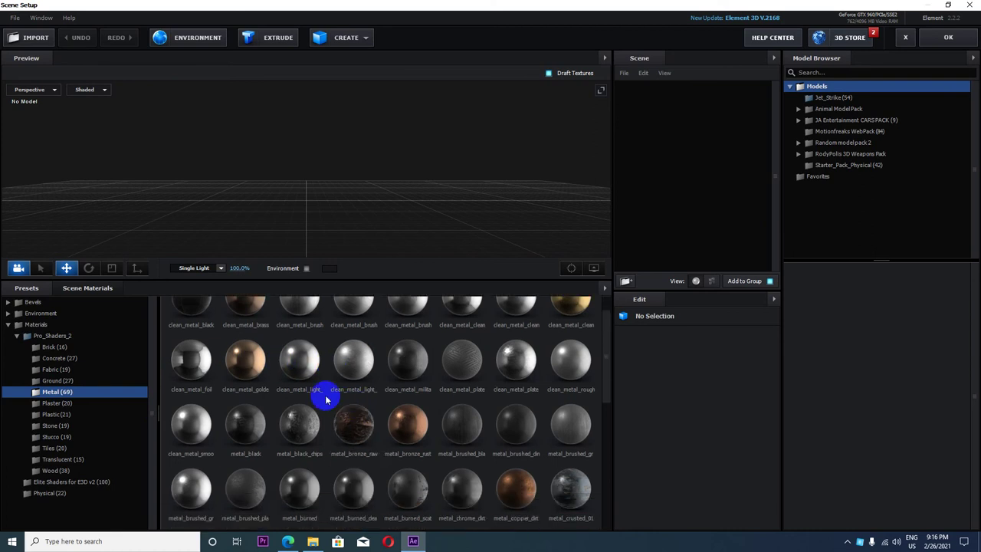
Preview the Plaster, Plastic, Stone, Stucco, Tiles, Translucent and Wood material categories.
{"action": "left_click", "coordinate": [66, 404]}
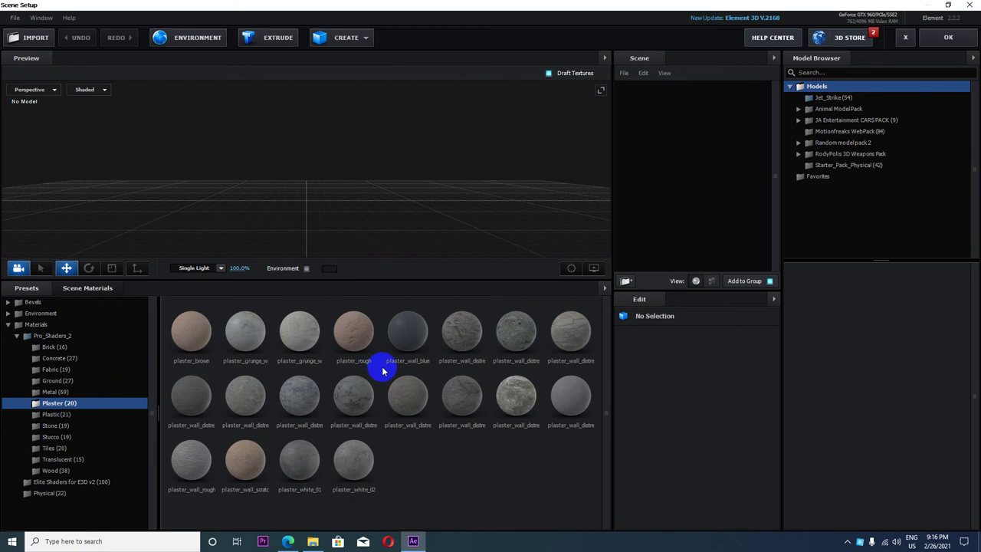
{"action": "left_click", "coordinate": [61, 415]}
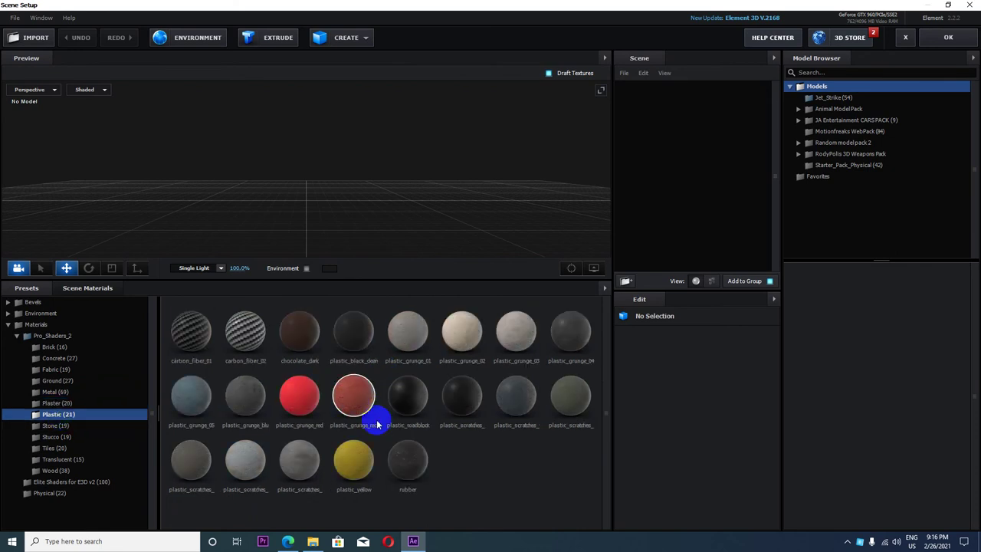
{"action": "left_click", "coordinate": [54, 427]}
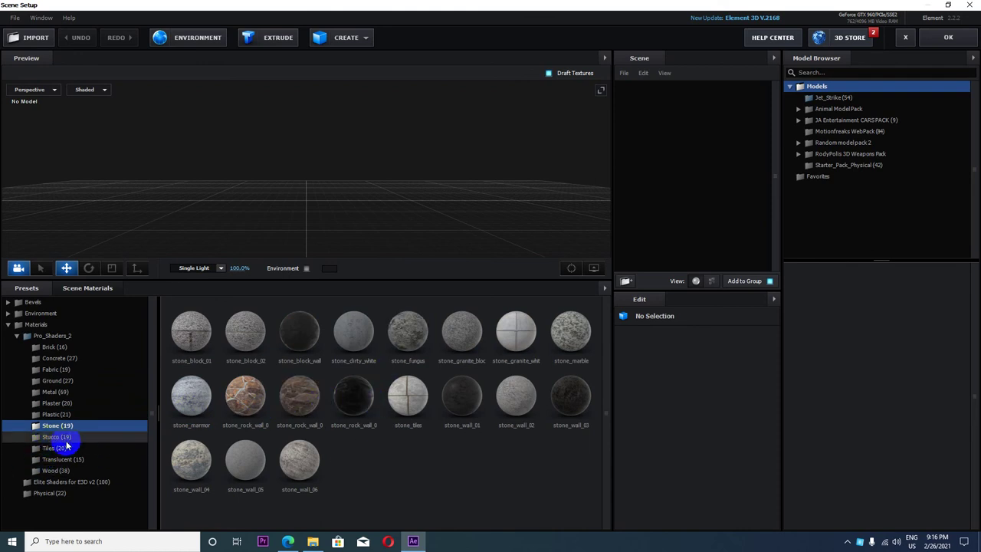
{"action": "left_click", "coordinate": [57, 437]}
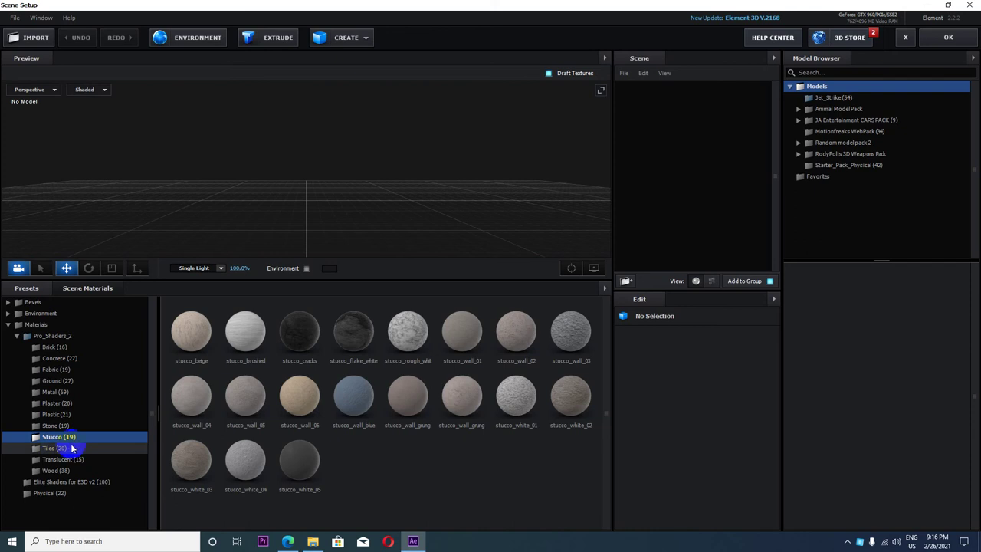
{"action": "left_click", "coordinate": [55, 449]}
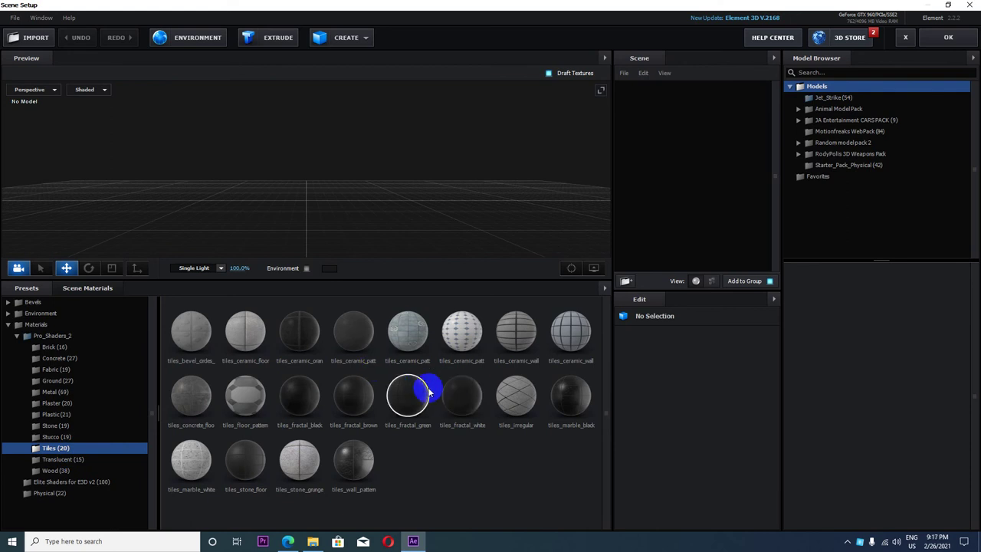
{"action": "left_click", "coordinate": [73, 460]}
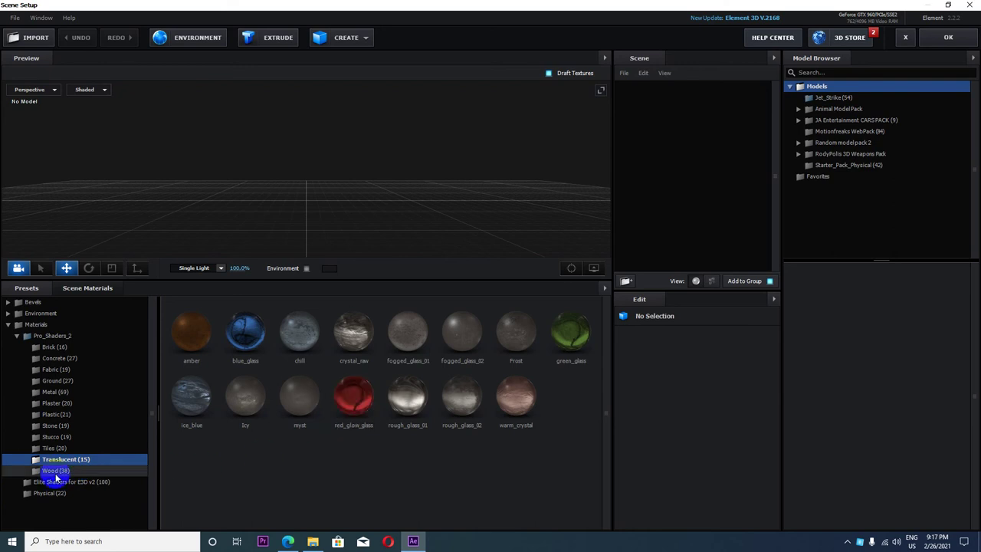
{"action": "left_click", "coordinate": [55, 471]}
{"action": "scroll", "coordinate": [322, 412], "scroll_direction": "down", "scroll_amount": 1}
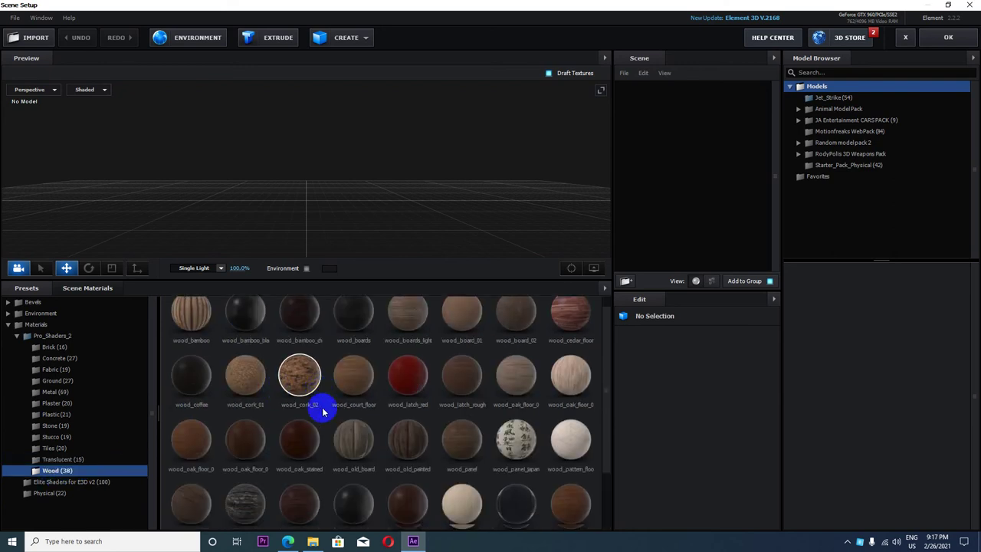
{"action": "scroll", "coordinate": [322, 409], "scroll_direction": "up", "scroll_amount": 1}
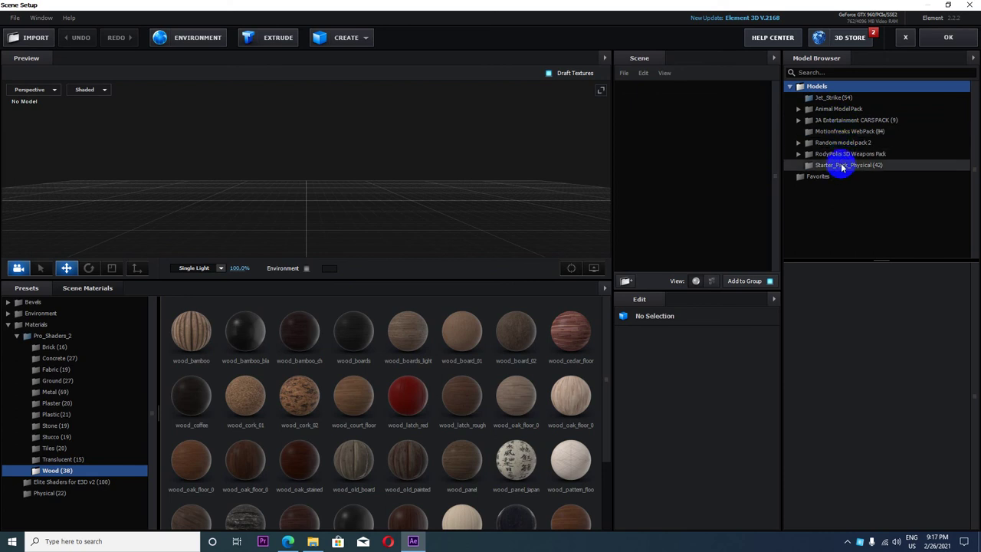
Expand RodyPolis 3D Weapons Pack and then Random model pack 2 in the Model Browser.
{"action": "double_click", "coordinate": [841, 156]}
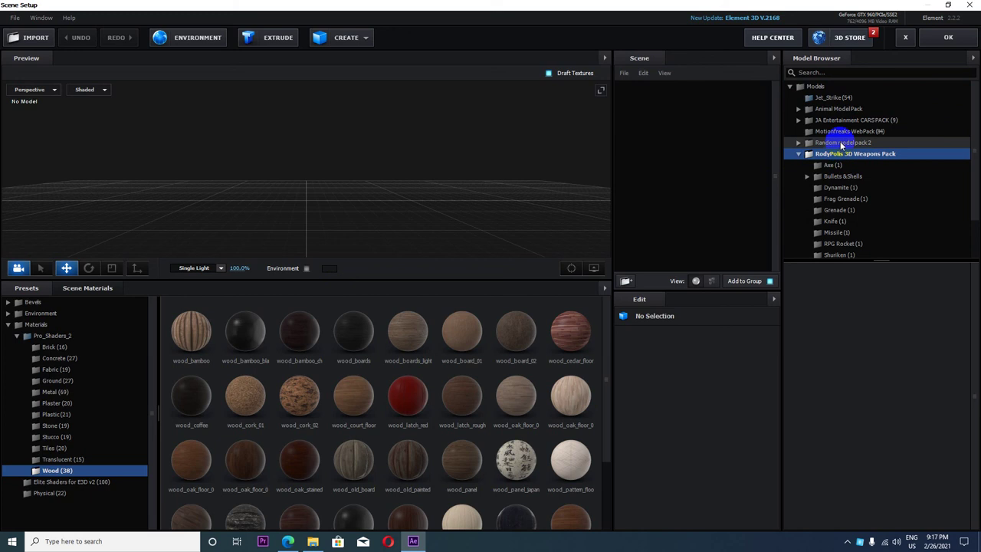
{"action": "double_click", "coordinate": [841, 143]}
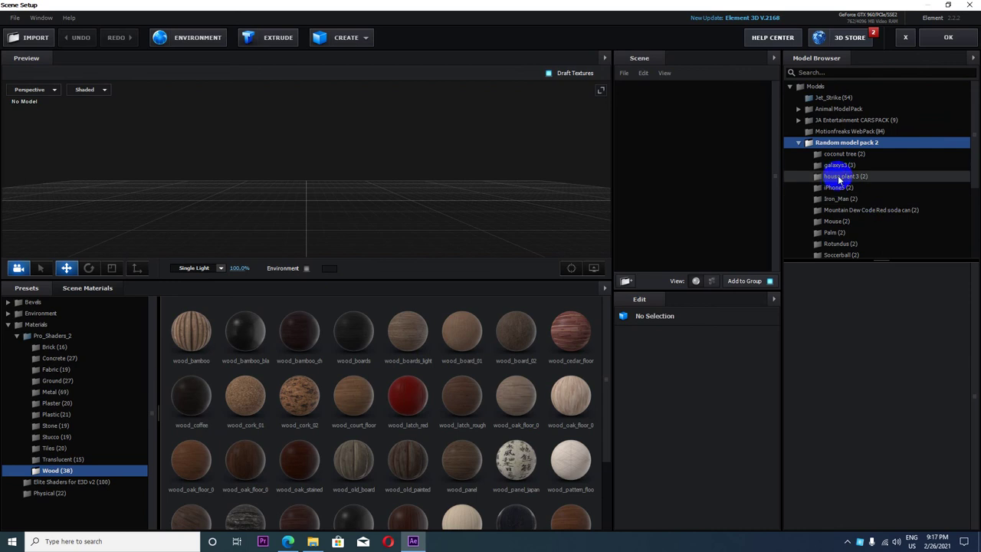
Create a plane and rotate it upright to face the camera.
{"action": "left_click", "coordinate": [367, 40]}
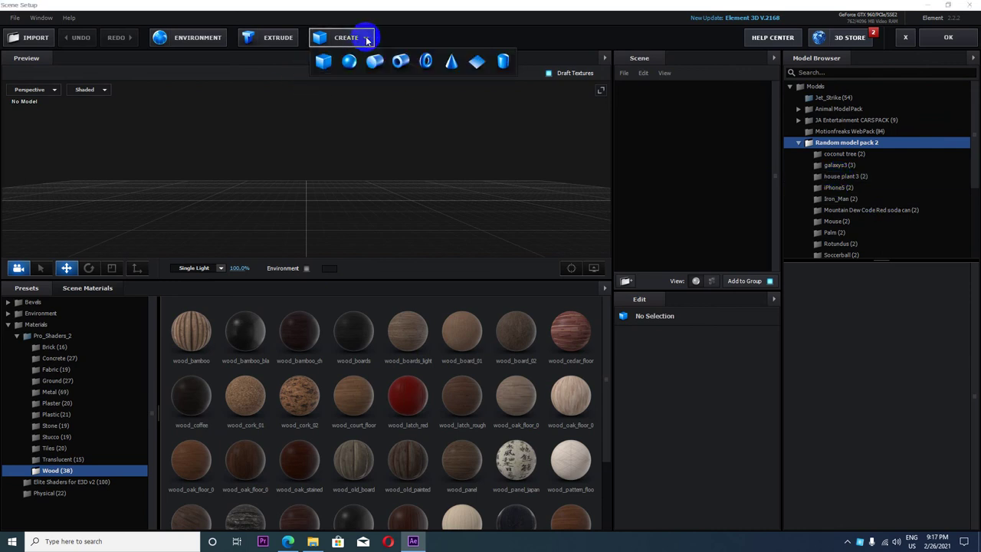
{"action": "left_click", "coordinate": [481, 62]}
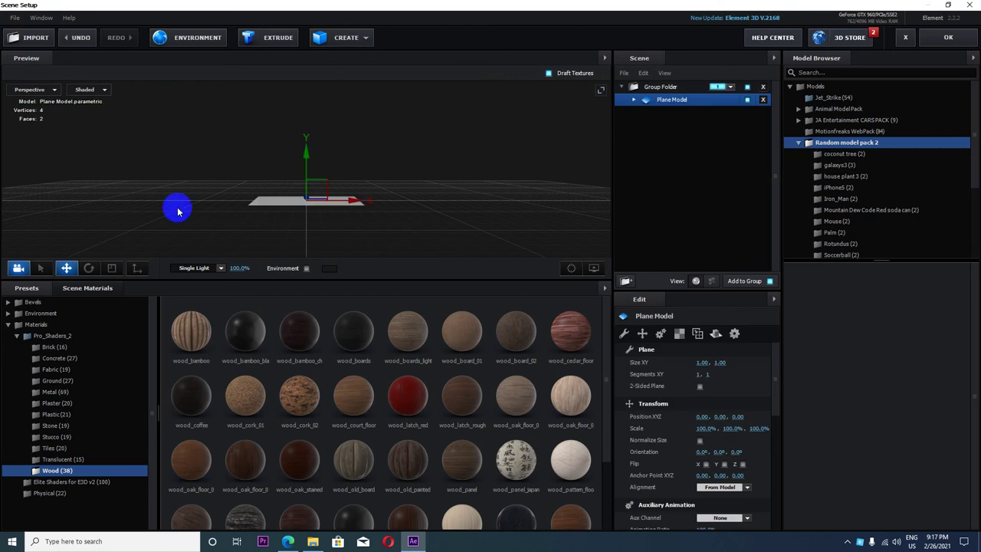
{"action": "left_click", "coordinate": [89, 268]}
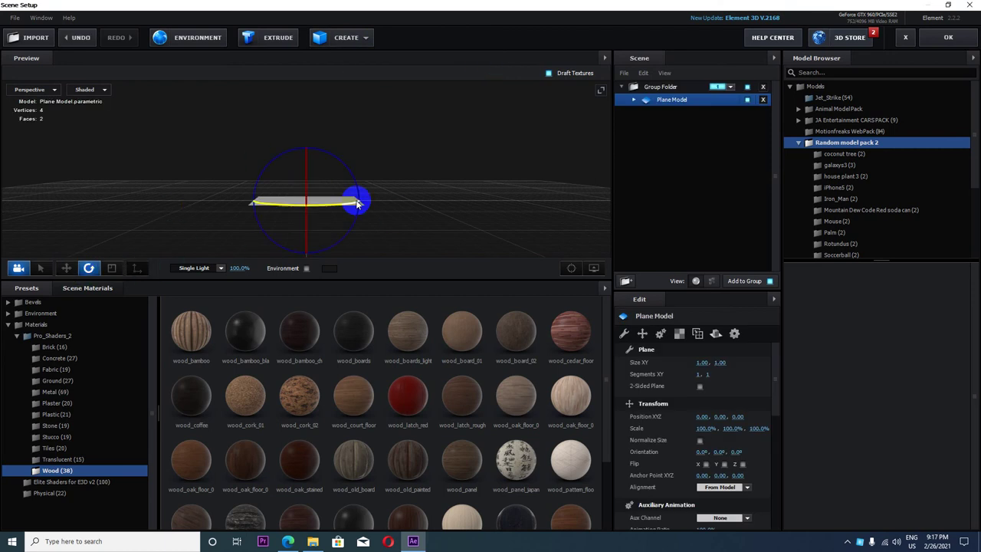
{"action": "left_click_drag", "start_coordinate": [307, 177], "coordinate": [313, 230]}
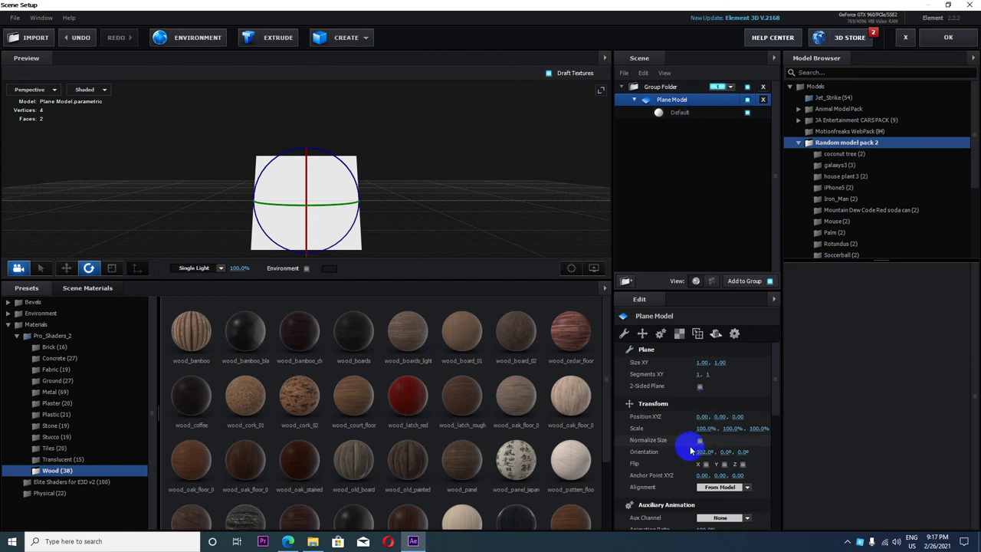
Scale the plane up to about 186% and shift its position slightly left.
{"action": "left_click_drag", "start_coordinate": [707, 431], "coordinate": [732, 428]}
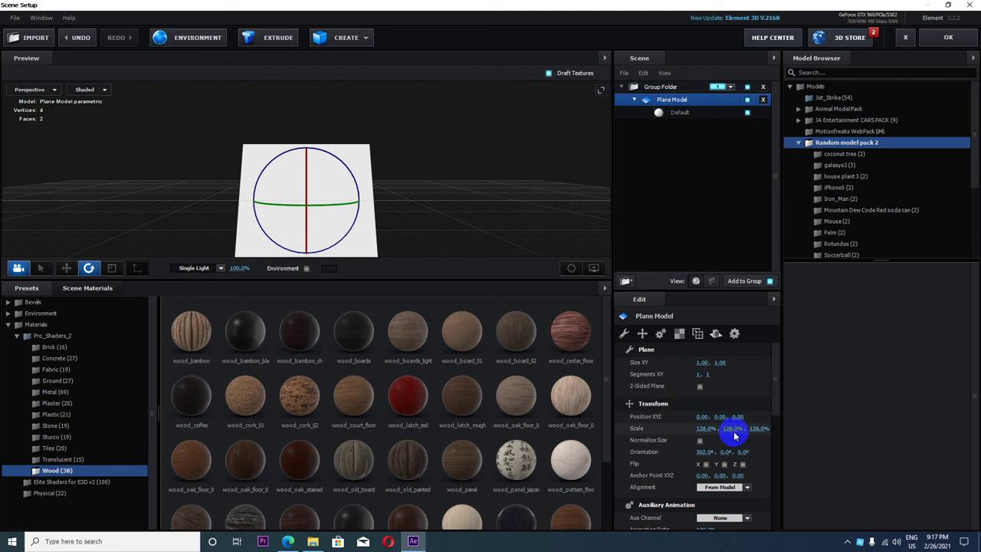
{"action": "left_click_drag", "start_coordinate": [731, 434], "coordinate": [751, 435]}
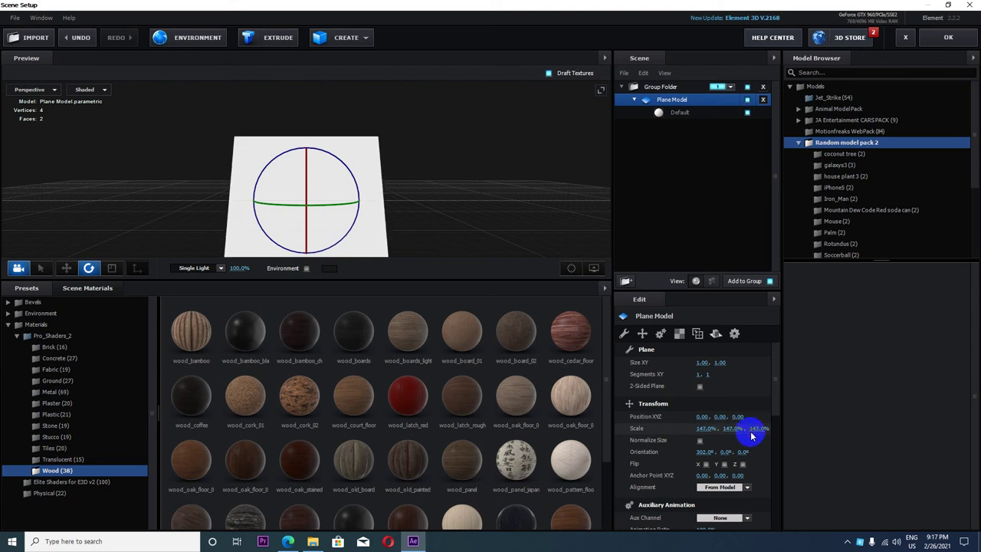
{"action": "mouse_move", "coordinate": [700, 417]}
{"action": "left_mouse_down"}
{"action": "mouse_move", "coordinate": [745, 414]}
{"action": "mouse_move", "coordinate": [694, 418]}
{"action": "left_mouse_up"}
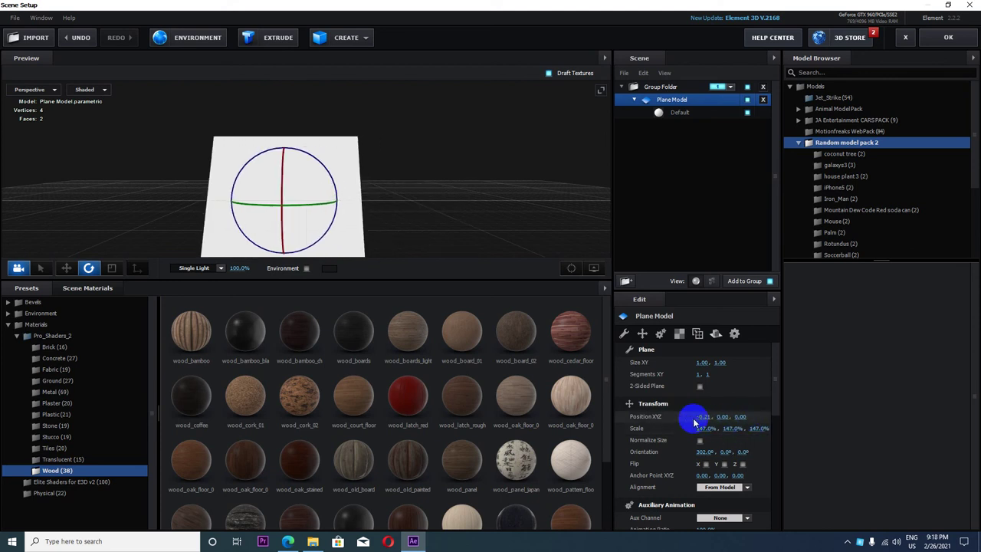
{"action": "scroll", "coordinate": [709, 436], "scroll_direction": "down", "scroll_amount": 2}
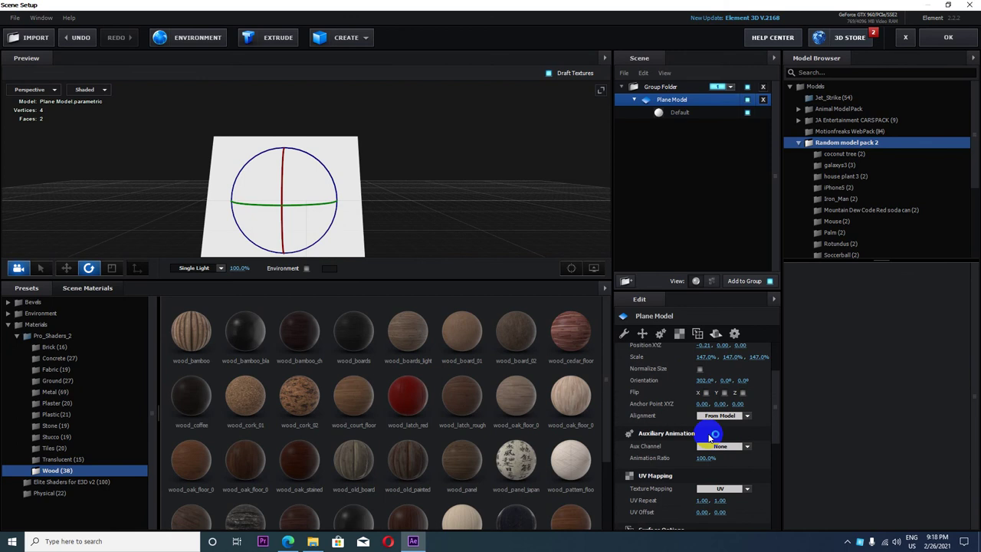
{"action": "scroll", "coordinate": [712, 438], "scroll_direction": "down", "scroll_amount": 1}
{"action": "scroll", "coordinate": [723, 483], "scroll_direction": "down", "scroll_amount": 1}
{"action": "scroll", "coordinate": [741, 468], "scroll_direction": "up", "scroll_amount": 1}
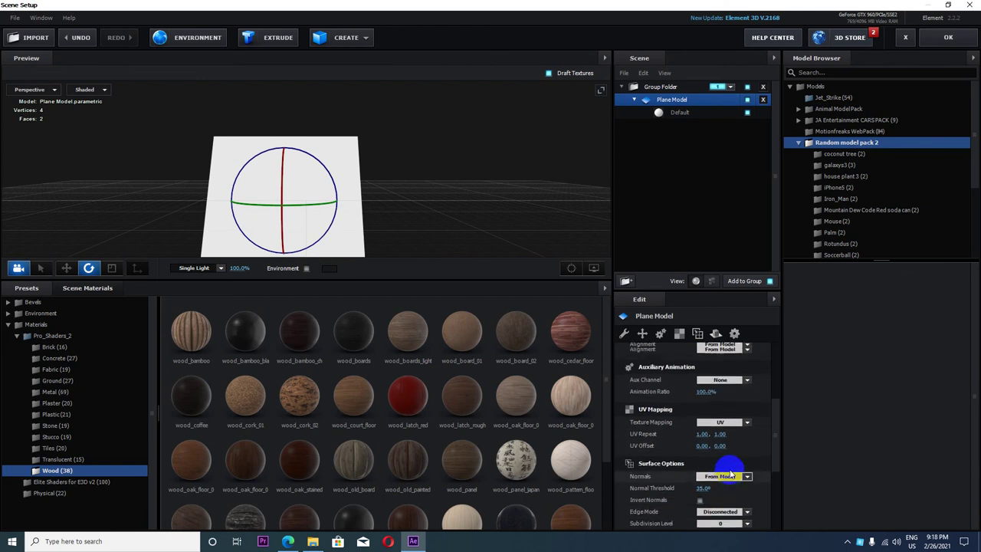
{"action": "scroll", "coordinate": [723, 464], "scroll_direction": "up", "scroll_amount": 2}
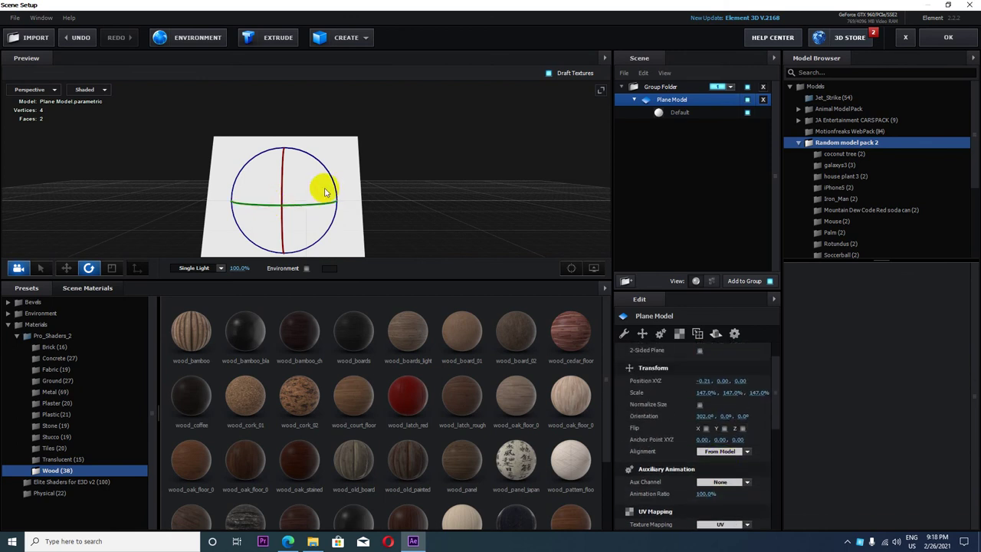
{"action": "left_click_drag", "start_coordinate": [324, 189], "coordinate": [339, 202]}
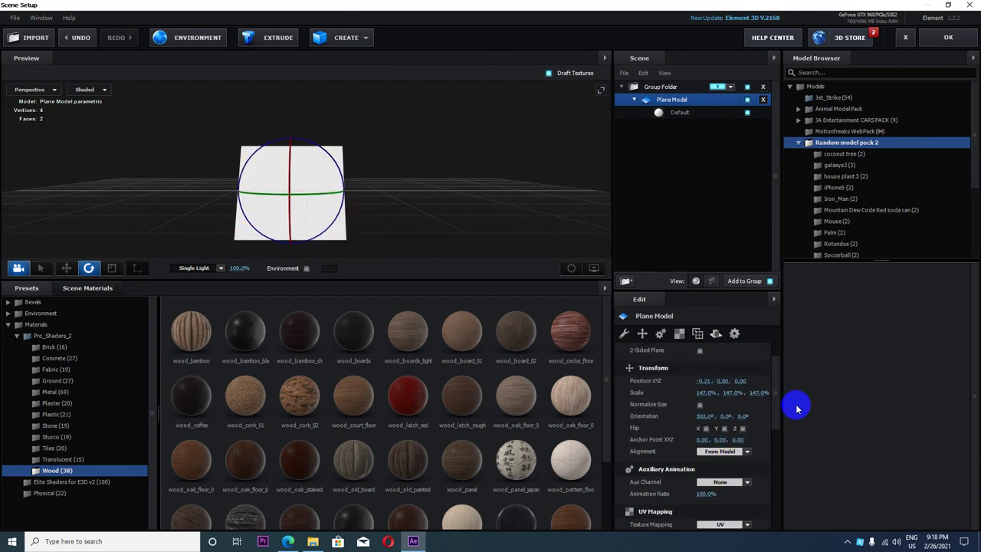
{"action": "scroll", "coordinate": [720, 445], "scroll_direction": "up", "scroll_amount": 1}
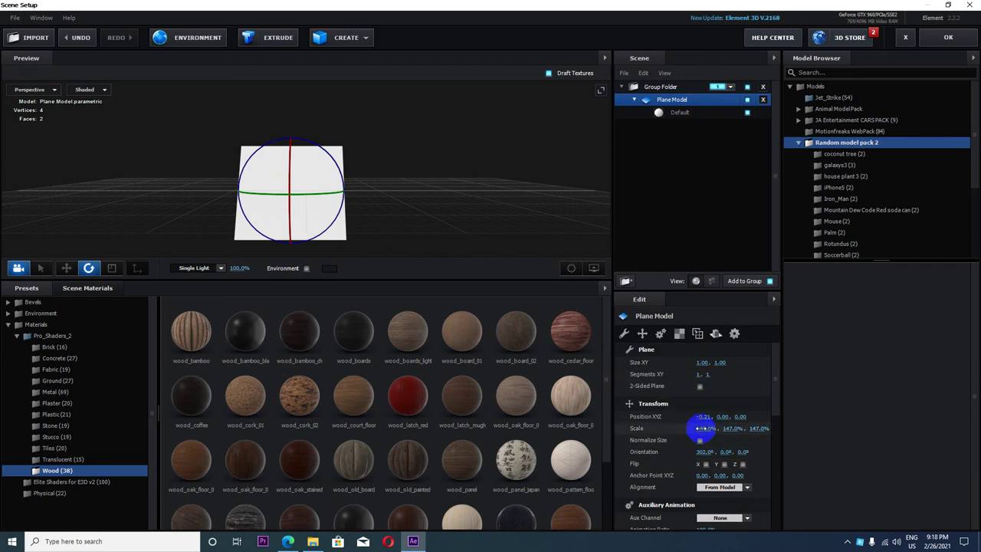
{"action": "mouse_move", "coordinate": [698, 428]}
{"action": "left_mouse_down"}
{"action": "mouse_move", "coordinate": [734, 431]}
{"action": "mouse_move", "coordinate": [732, 416]}
{"action": "mouse_move", "coordinate": [759, 416]}
{"action": "left_mouse_up"}
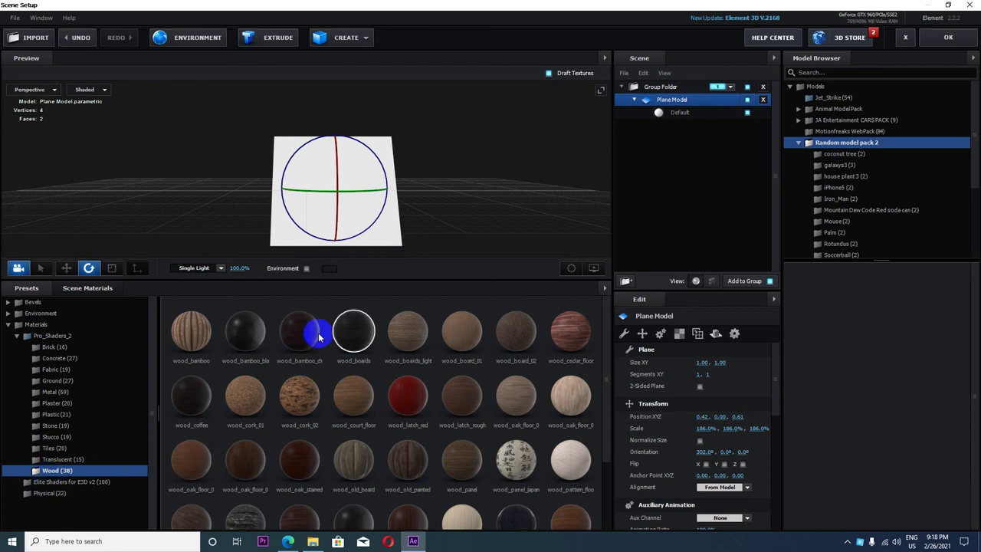
Apply the wood_bamboo material to the plane and rotate it upright.
{"action": "mouse_move", "coordinate": [195, 338]}
{"action": "left_mouse_down"}
{"action": "mouse_move", "coordinate": [324, 221]}
{"action": "mouse_move", "coordinate": [281, 148]}
{"action": "mouse_move", "coordinate": [335, 234]}
{"action": "mouse_move", "coordinate": [393, 182]}
{"action": "mouse_move", "coordinate": [407, 189]}
{"action": "left_mouse_up"}
{"action": "scroll", "coordinate": [329, 219], "scroll_direction": "up", "scroll_amount": 5}
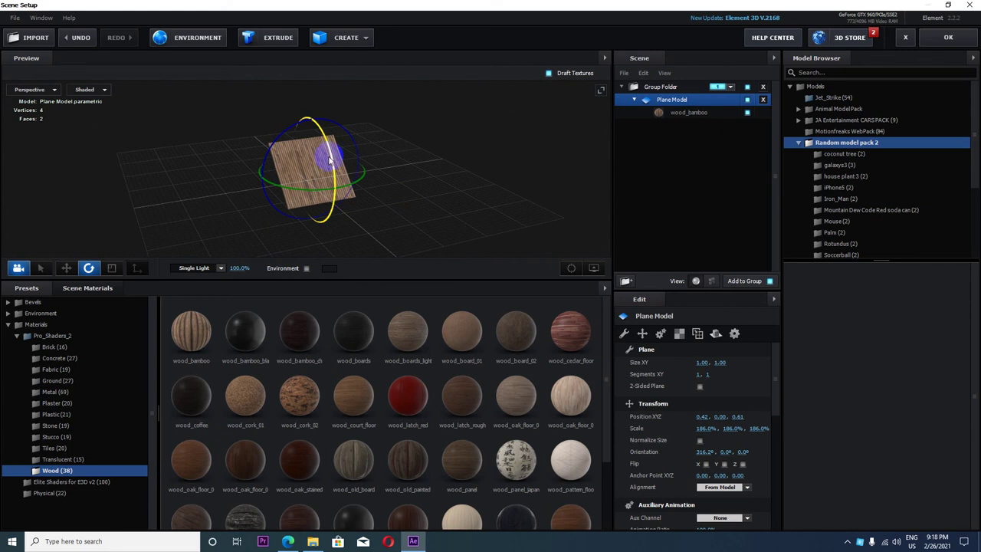
{"action": "left_click_drag", "start_coordinate": [332, 157], "coordinate": [362, 199]}
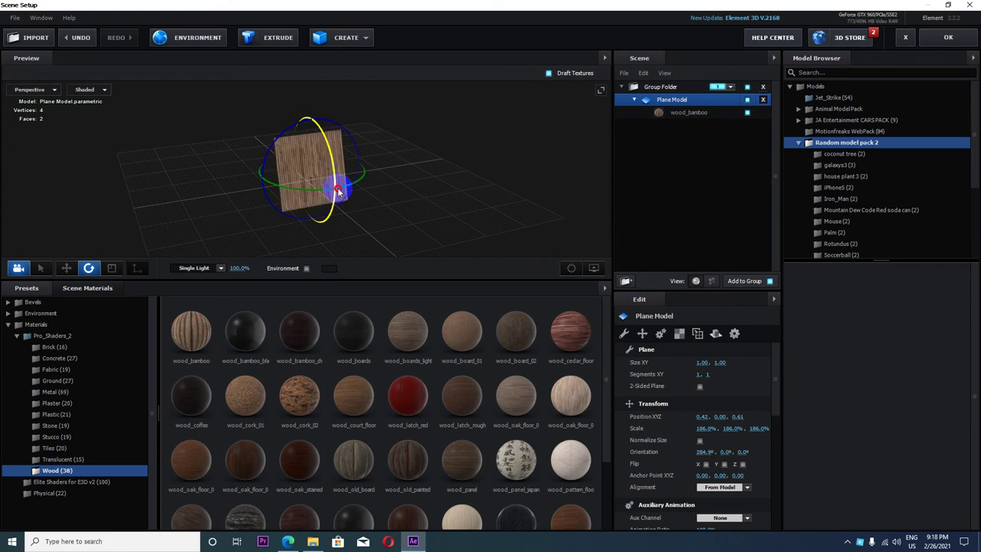
{"action": "scroll", "coordinate": [359, 203], "scroll_direction": "up", "scroll_amount": 5}
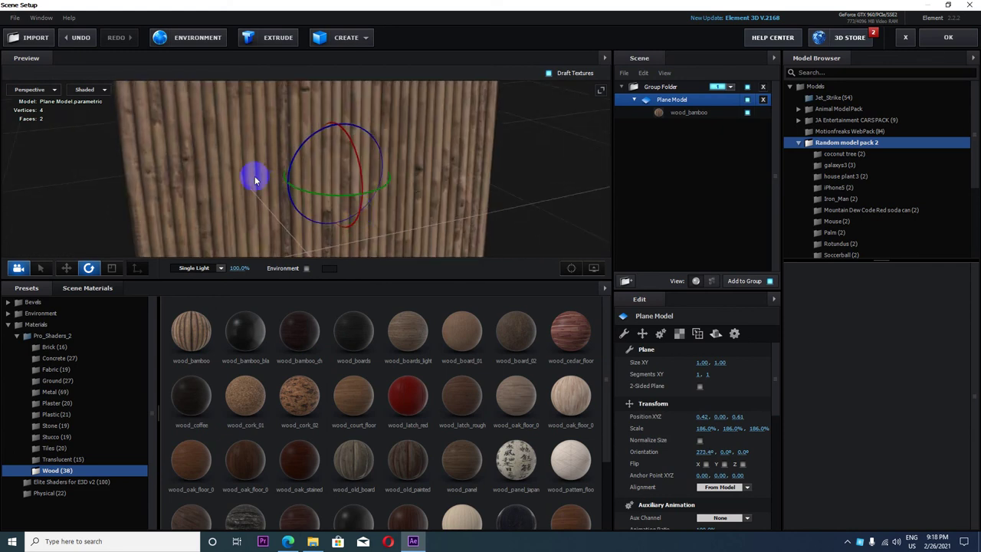
{"action": "scroll", "coordinate": [255, 181], "scroll_direction": "down", "scroll_amount": 2}
{"action": "scroll", "coordinate": [255, 182], "scroll_direction": "down", "scroll_amount": 3}
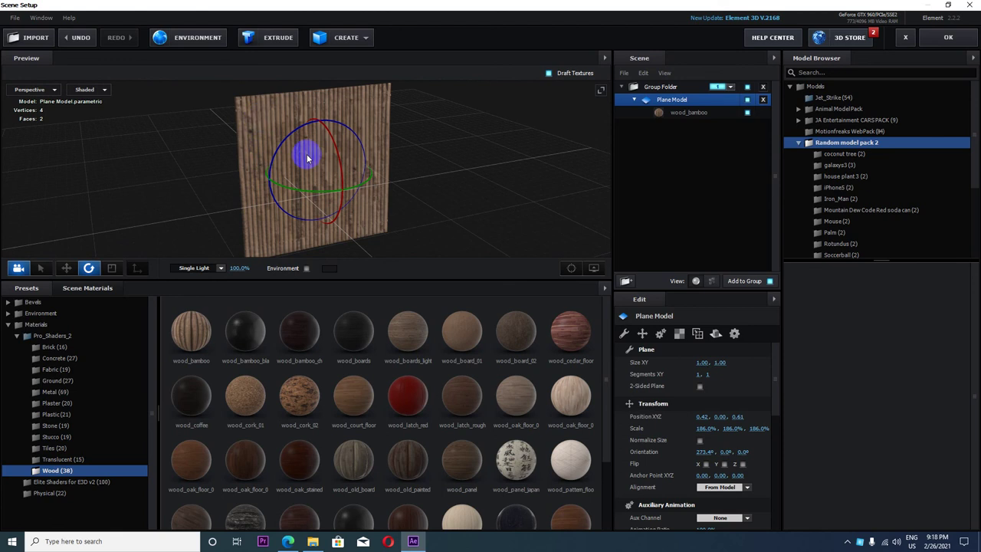
{"action": "left_click_drag", "start_coordinate": [313, 165], "coordinate": [328, 164]}
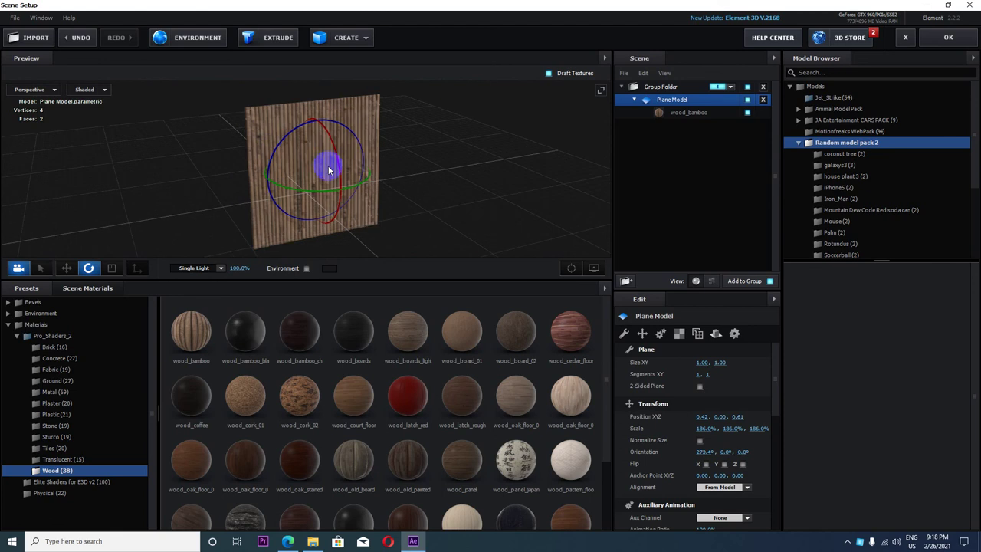
Copy the plane's wood_bamboo material.
{"action": "left_click", "coordinate": [694, 113]}
{"action": "right_click", "coordinate": [699, 115]}
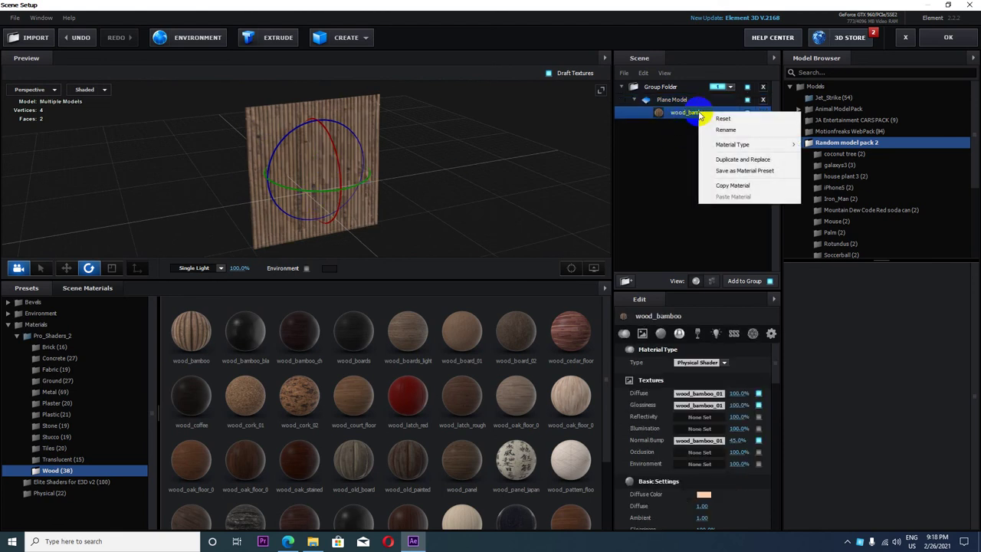
{"action": "left_click", "coordinate": [736, 185]}
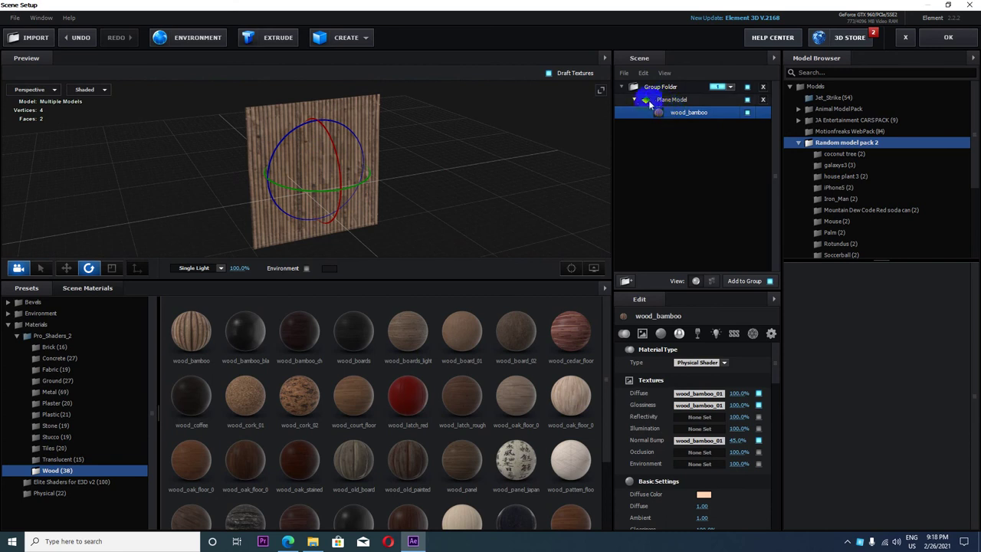
Duplicate the Plane Model, giving a second wood_bamboo plane.
{"action": "right_click", "coordinate": [692, 102]}
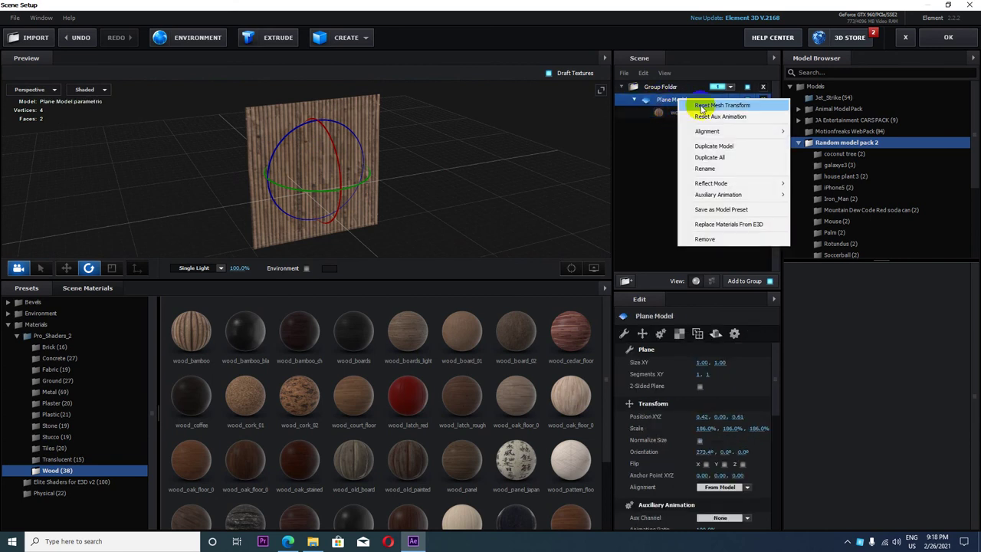
{"action": "left_click", "coordinate": [715, 147]}
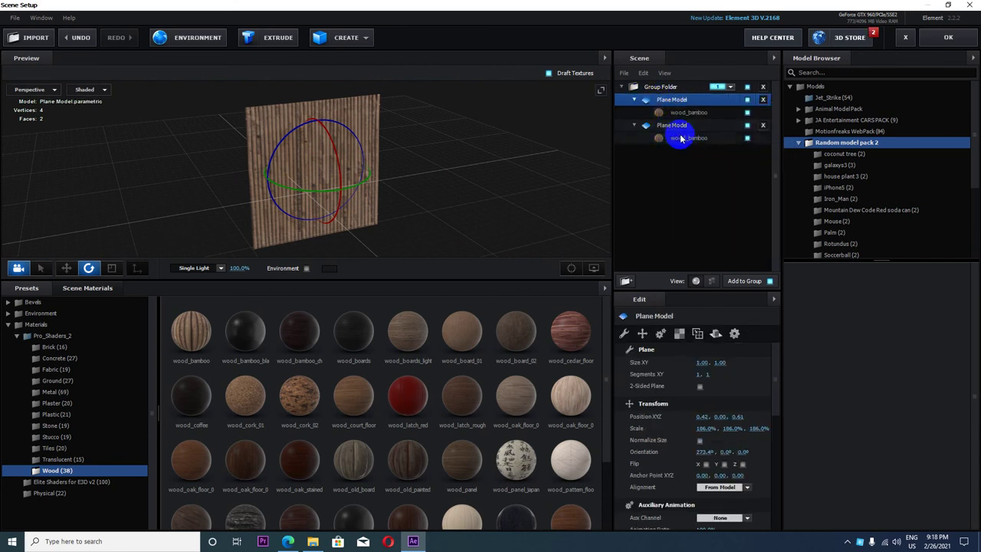
{"action": "left_click", "coordinate": [679, 139]}
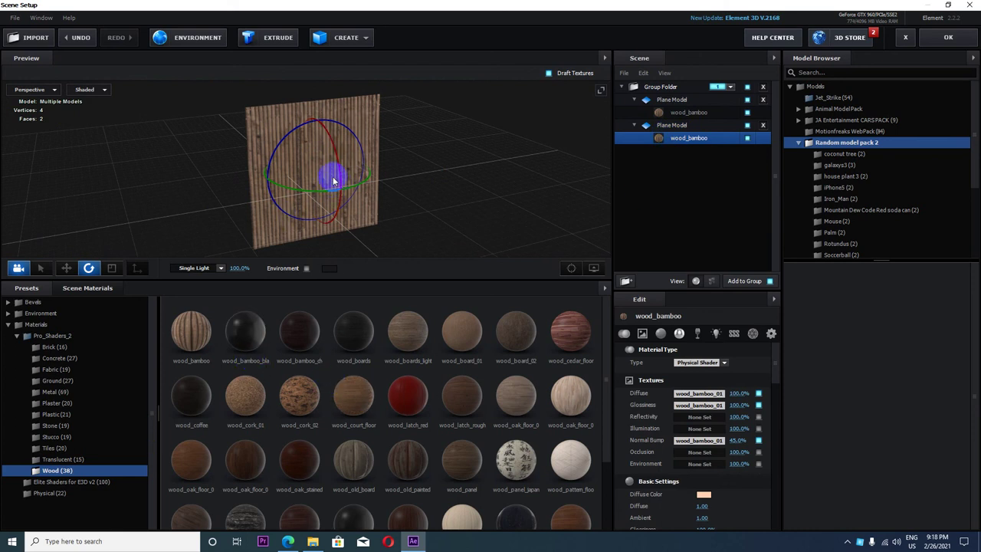
{"action": "left_click", "coordinate": [366, 44]}
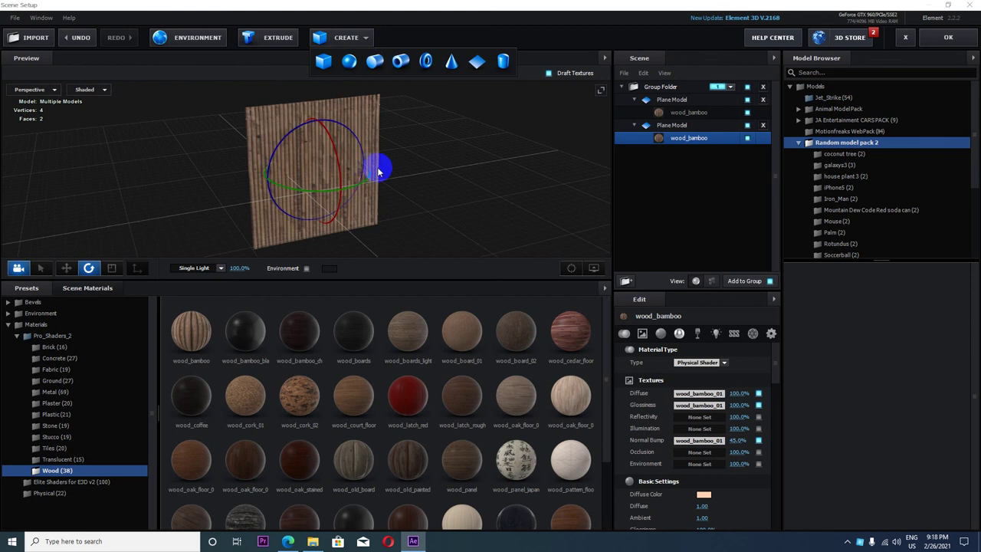
Add a box and move it left of the bamboo plane to -1.36, 0.35, 0.
{"action": "left_click_drag", "start_coordinate": [401, 171], "coordinate": [385, 178]}
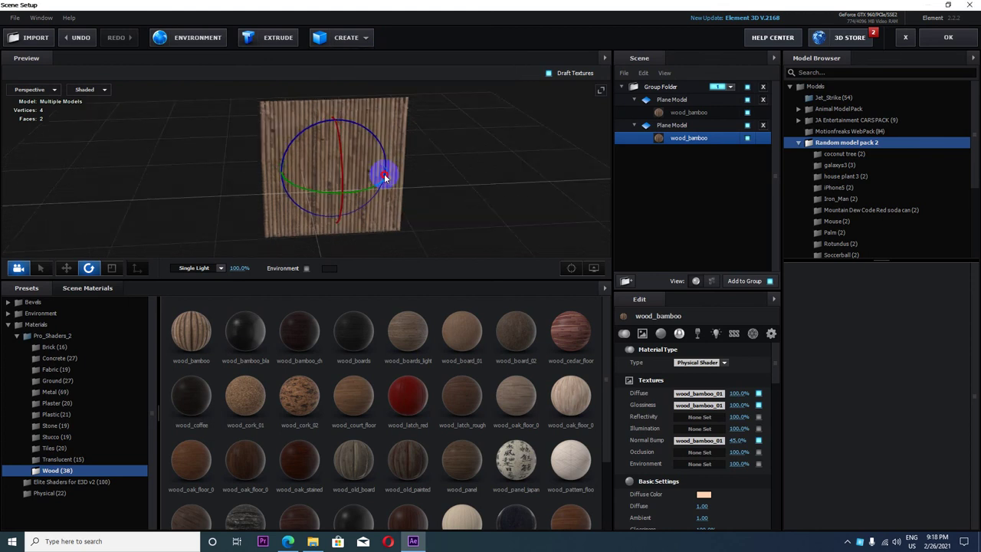
{"action": "left_click", "coordinate": [369, 43]}
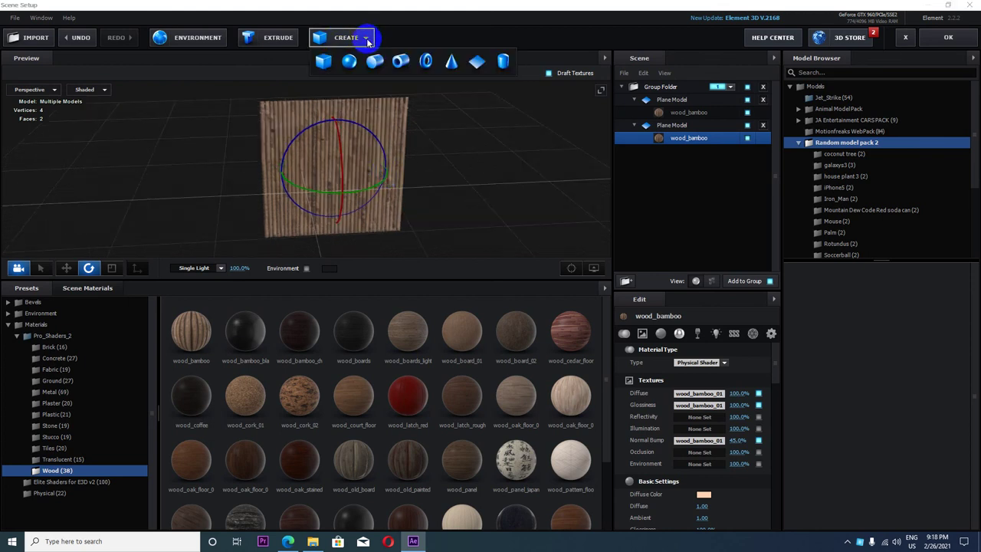
{"action": "left_click", "coordinate": [325, 61]}
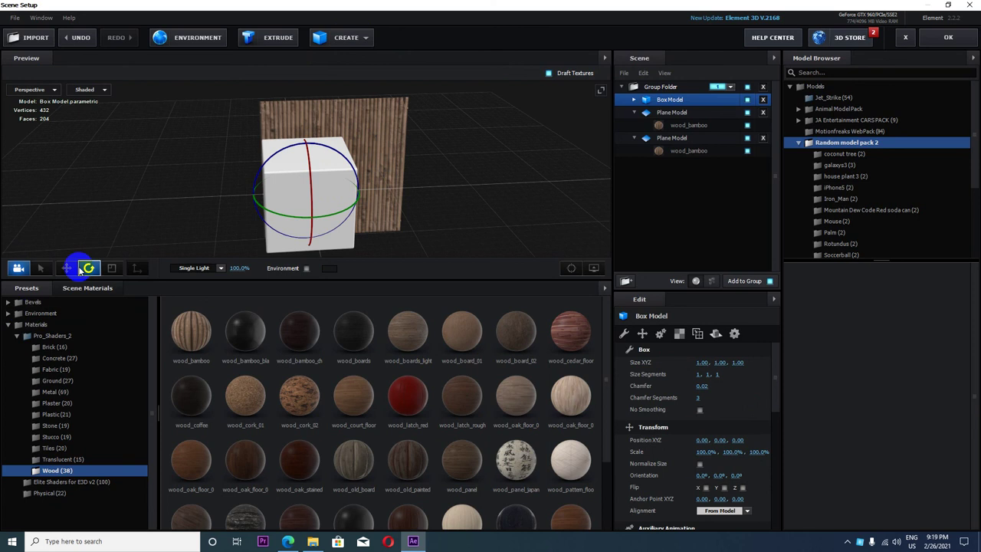
{"action": "left_click", "coordinate": [67, 268]}
{"action": "left_click_drag", "start_coordinate": [350, 192], "coordinate": [252, 188]}
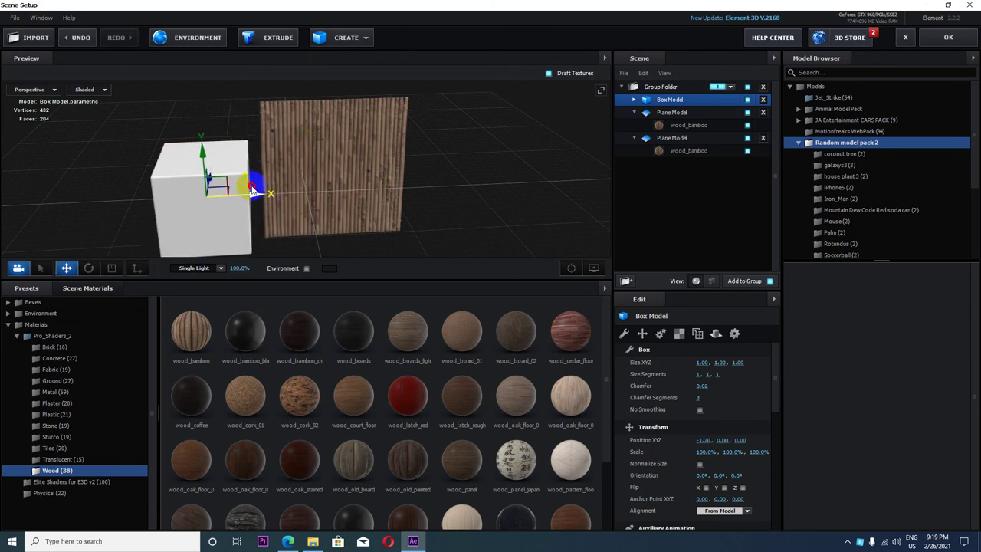
{"action": "left_click_drag", "start_coordinate": [186, 157], "coordinate": [187, 136]}
{"action": "left_click_drag", "start_coordinate": [257, 217], "coordinate": [241, 193]}
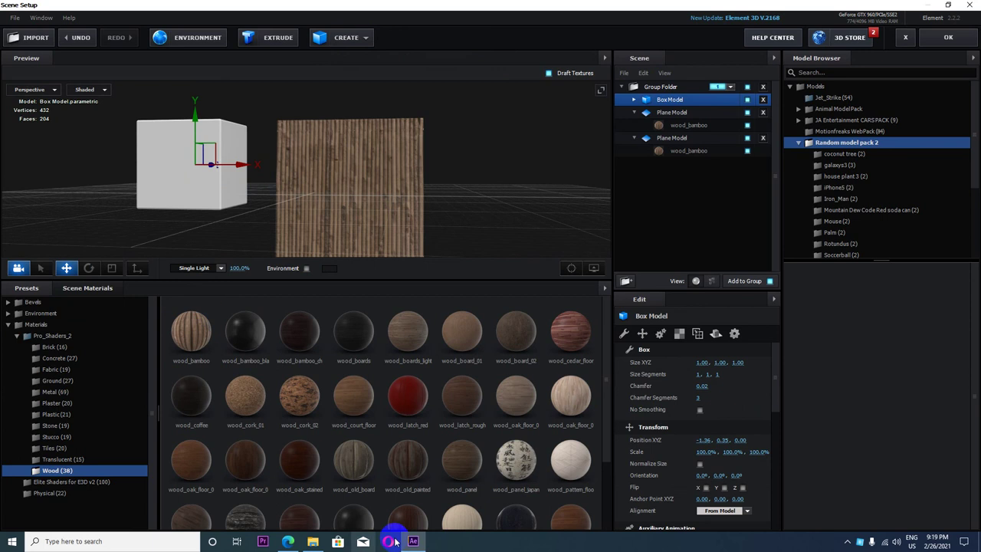
{"action": "scroll", "coordinate": [191, 387], "scroll_direction": "down", "scroll_amount": 1}
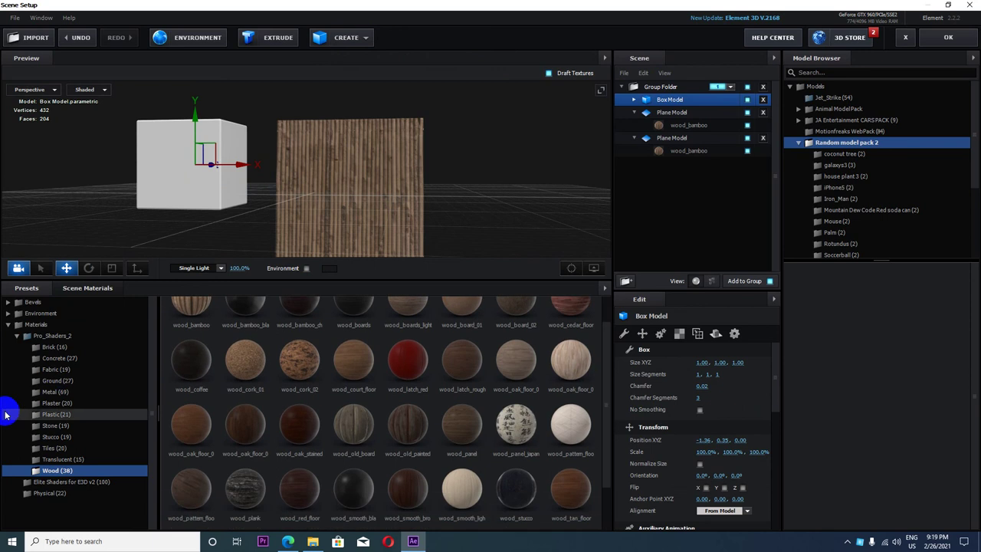
Apply a cobblestone Ground material to the box and stone_rock_wall_01 to the plane.
{"action": "left_click", "coordinate": [63, 380]}
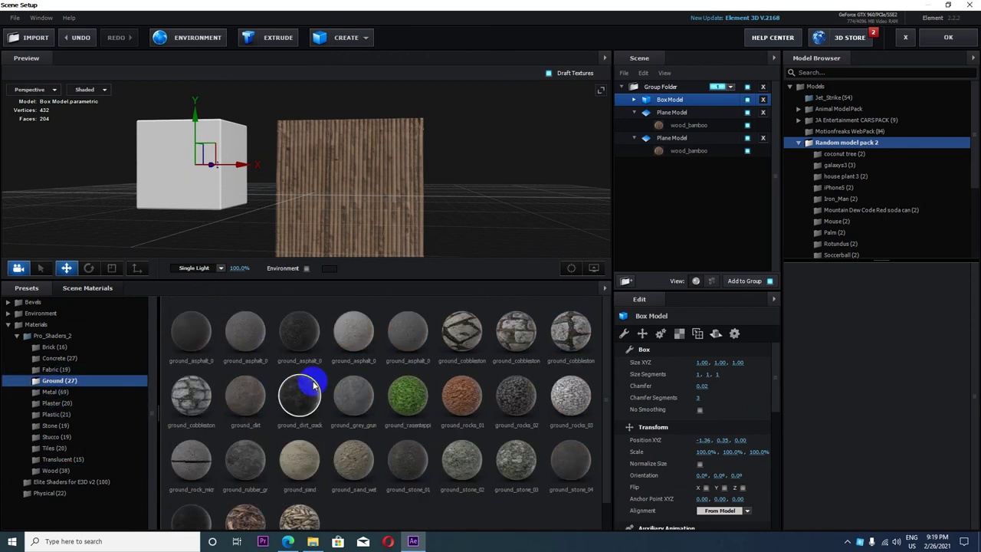
{"action": "mouse_move", "coordinate": [191, 395]}
{"action": "left_mouse_down"}
{"action": "mouse_move", "coordinate": [176, 186]}
{"action": "mouse_move", "coordinate": [475, 208]}
{"action": "left_mouse_up"}
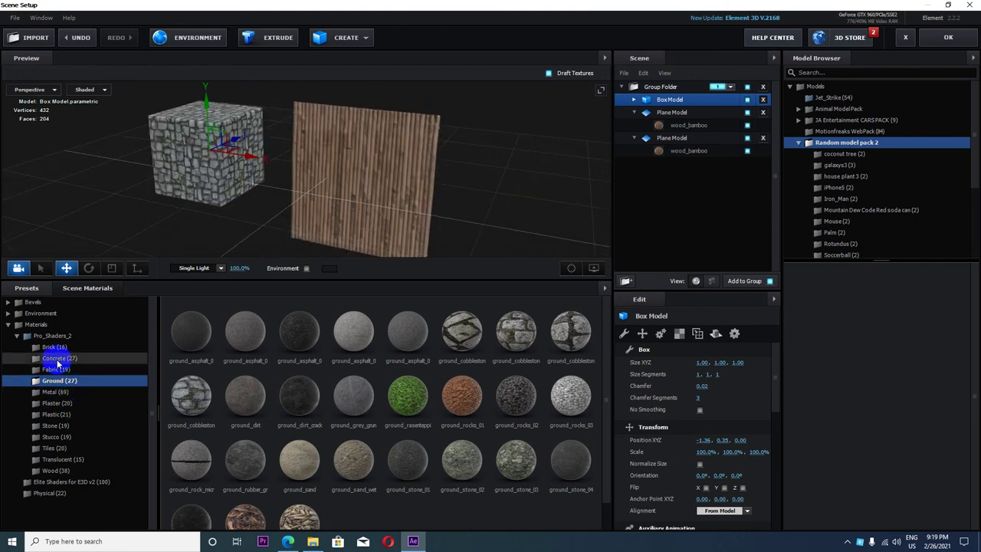
{"action": "left_click", "coordinate": [60, 427]}
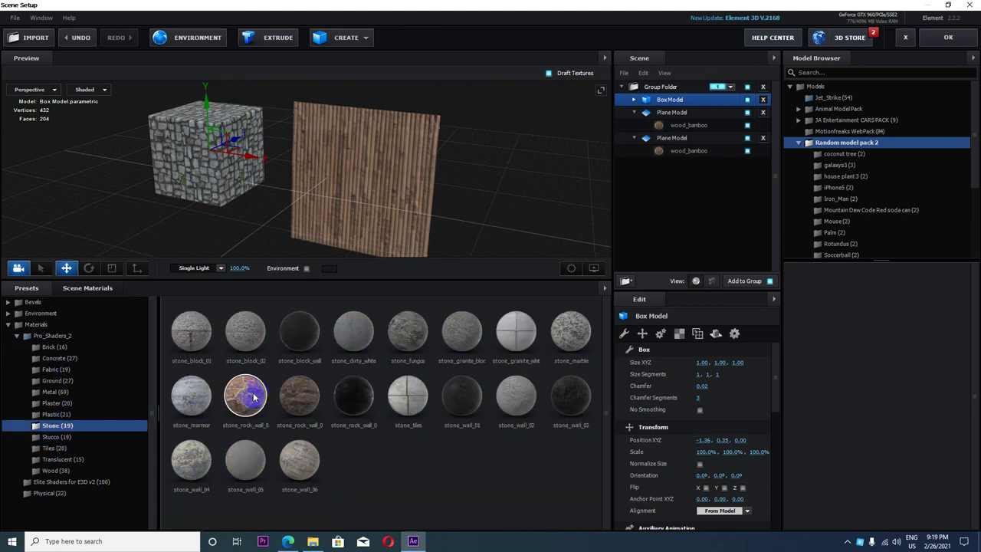
{"action": "mouse_move", "coordinate": [255, 396]}
{"action": "left_mouse_down"}
{"action": "mouse_move", "coordinate": [346, 198]}
{"action": "mouse_move", "coordinate": [325, 144]}
{"action": "mouse_move", "coordinate": [306, 145]}
{"action": "mouse_move", "coordinate": [331, 137]}
{"action": "left_mouse_up"}
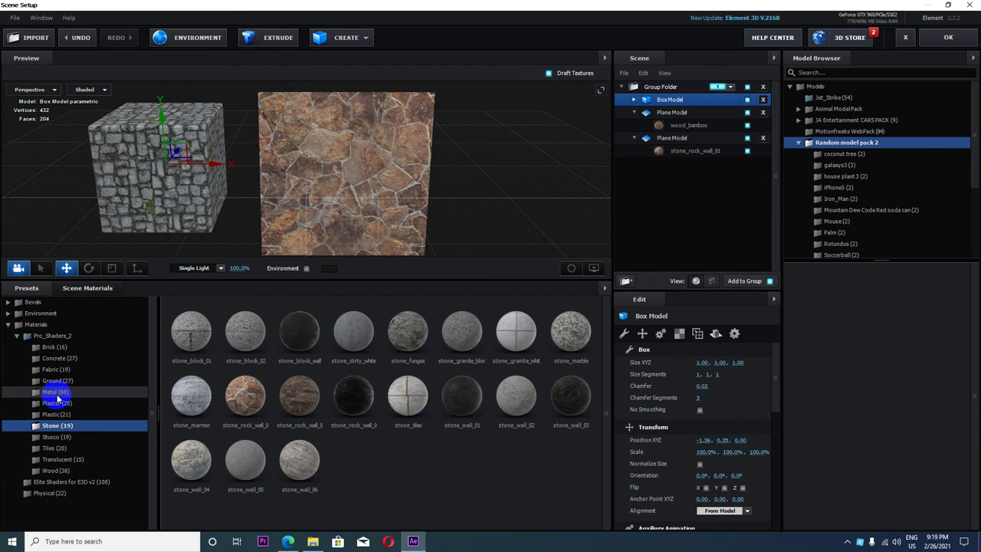
Replace them with carbon_fiber_02 on the box and rubber on the plane.
{"action": "left_click", "coordinate": [56, 414]}
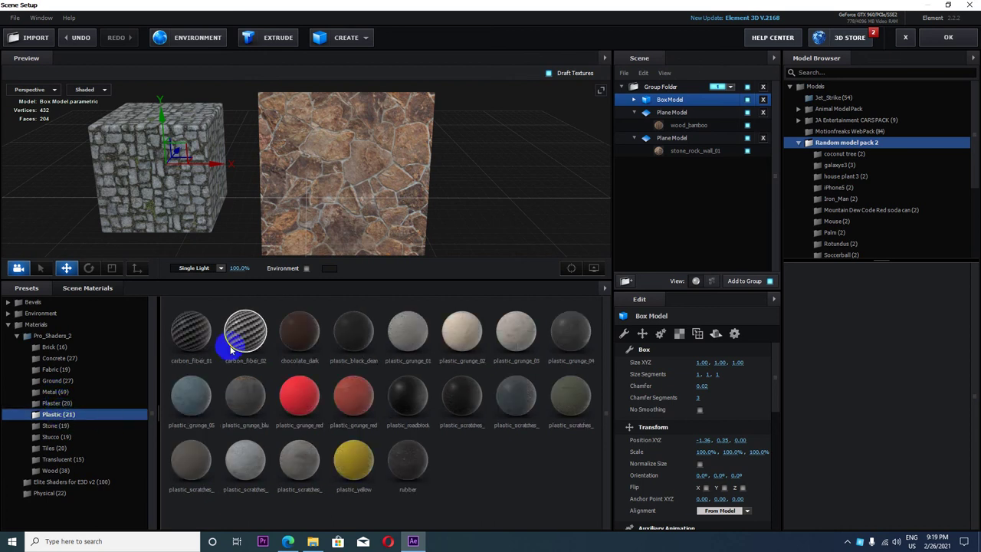
{"action": "left_click_drag", "start_coordinate": [230, 349], "coordinate": [157, 194]}
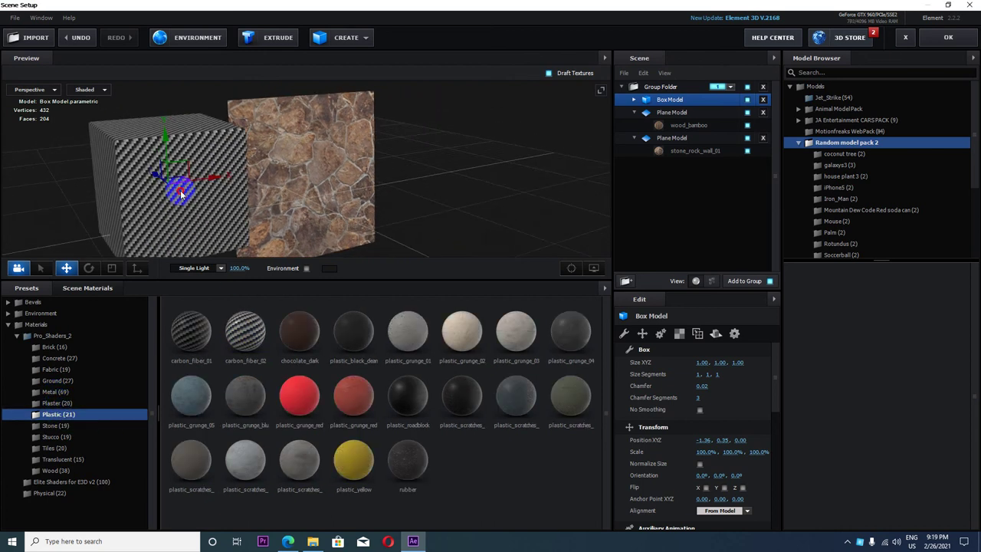
{"action": "mouse_move", "coordinate": [291, 372]}
{"action": "left_mouse_down"}
{"action": "mouse_move", "coordinate": [322, 222]}
{"action": "mouse_move", "coordinate": [366, 202]}
{"action": "left_mouse_up"}
{"action": "left_click_drag", "start_coordinate": [406, 460], "coordinate": [355, 205]}
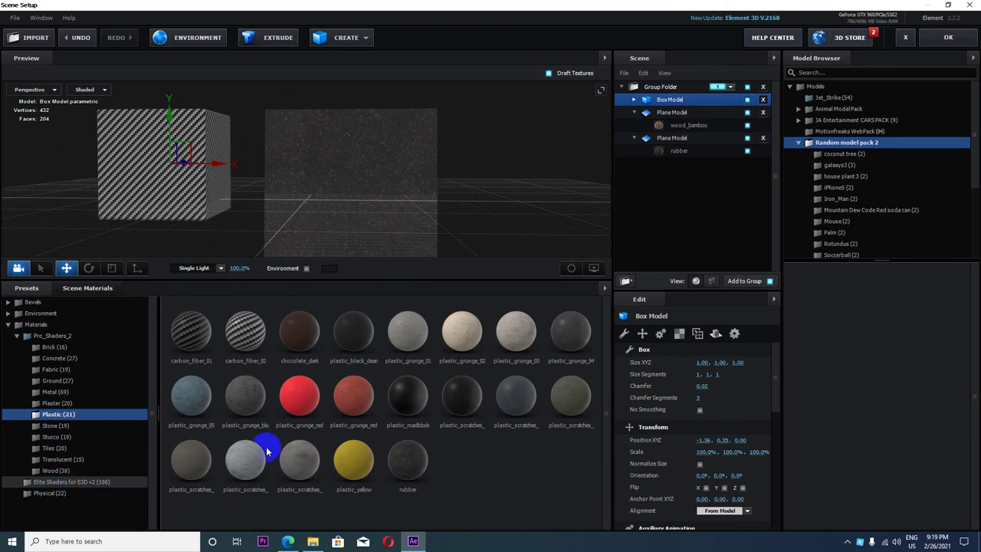
{"action": "left_click", "coordinate": [100, 482]}
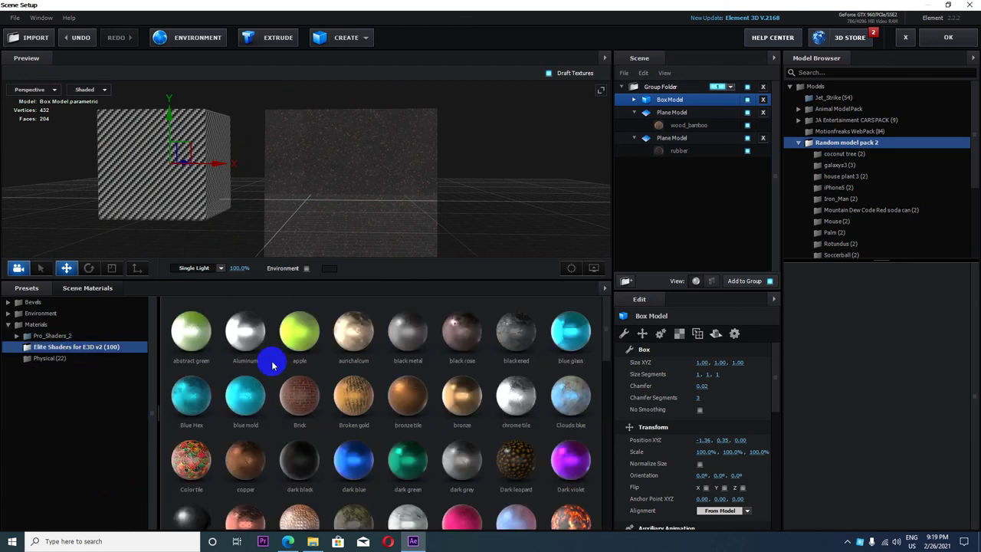
Texture the box with Color tile and the plane with Clouds blue, replacing Aluminum.
{"action": "left_click_drag", "start_coordinate": [245, 334], "coordinate": [316, 227]}
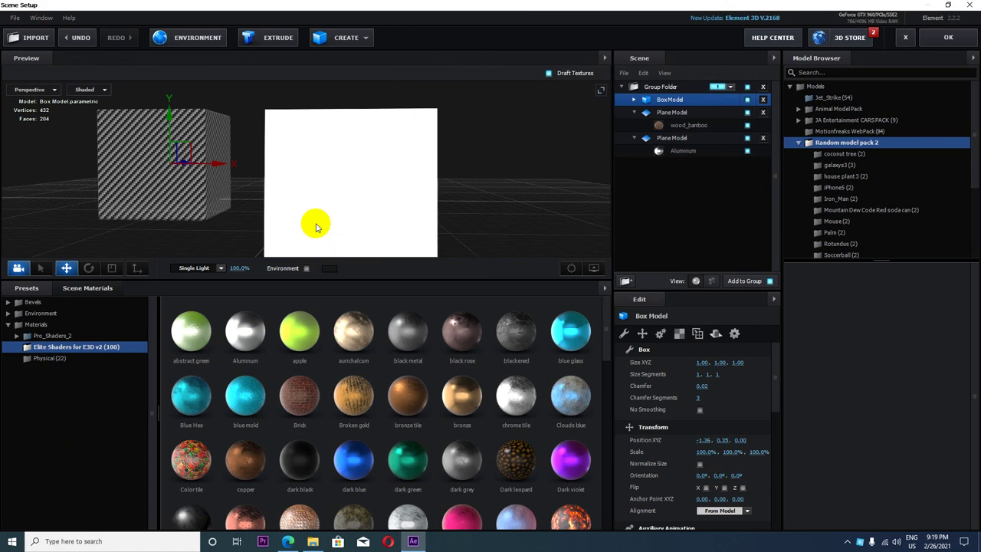
{"action": "scroll", "coordinate": [307, 384], "scroll_direction": "down", "scroll_amount": 1}
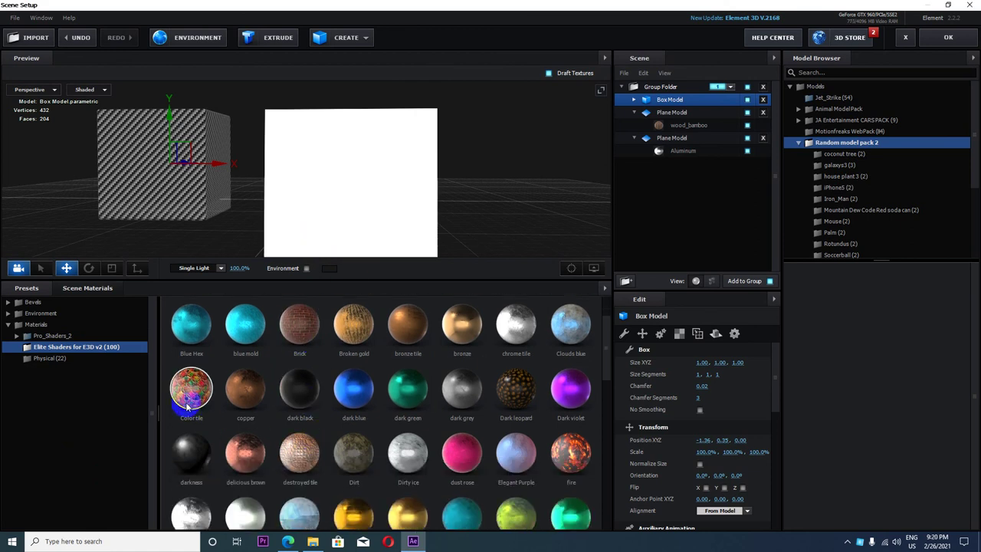
{"action": "mouse_move", "coordinate": [186, 406]}
{"action": "left_mouse_down"}
{"action": "mouse_move", "coordinate": [197, 197]}
{"action": "mouse_move", "coordinate": [162, 205]}
{"action": "mouse_move", "coordinate": [258, 222]}
{"action": "left_mouse_up"}
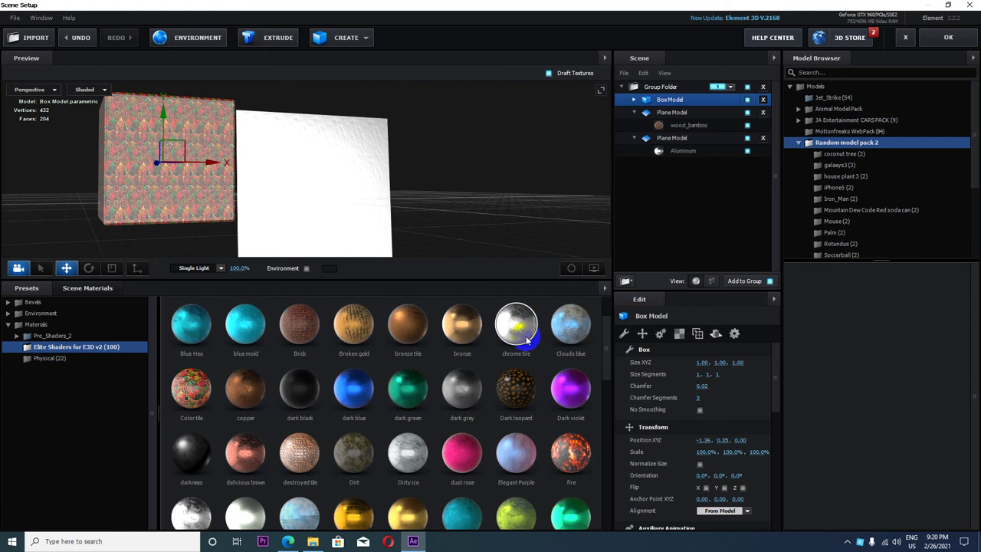
{"action": "mouse_move", "coordinate": [516, 388]}
{"action": "left_mouse_down"}
{"action": "mouse_move", "coordinate": [337, 224]}
{"action": "mouse_move", "coordinate": [310, 226]}
{"action": "mouse_move", "coordinate": [329, 252]}
{"action": "left_mouse_up"}
{"action": "mouse_move", "coordinate": [570, 324]}
{"action": "left_mouse_down"}
{"action": "mouse_move", "coordinate": [359, 184]}
{"action": "mouse_move", "coordinate": [344, 186]}
{"action": "mouse_move", "coordinate": [325, 222]}
{"action": "mouse_move", "coordinate": [456, 185]}
{"action": "mouse_move", "coordinate": [278, 199]}
{"action": "mouse_move", "coordinate": [337, 213]}
{"action": "mouse_move", "coordinate": [344, 200]}
{"action": "left_mouse_up"}
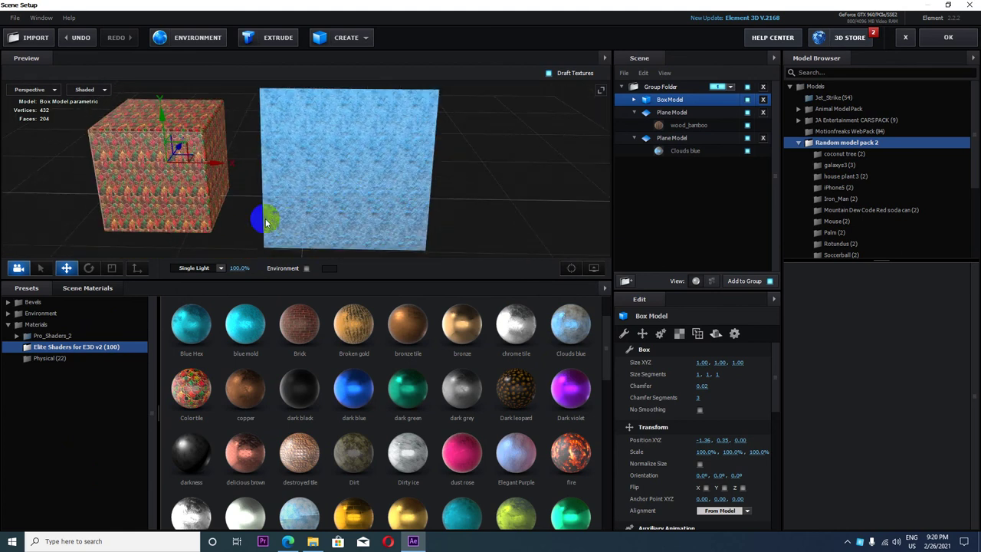
Expand the Pro_Shaders_2 material categories, then apply the scene to Comp 1.
{"action": "left_click", "coordinate": [8, 325]}
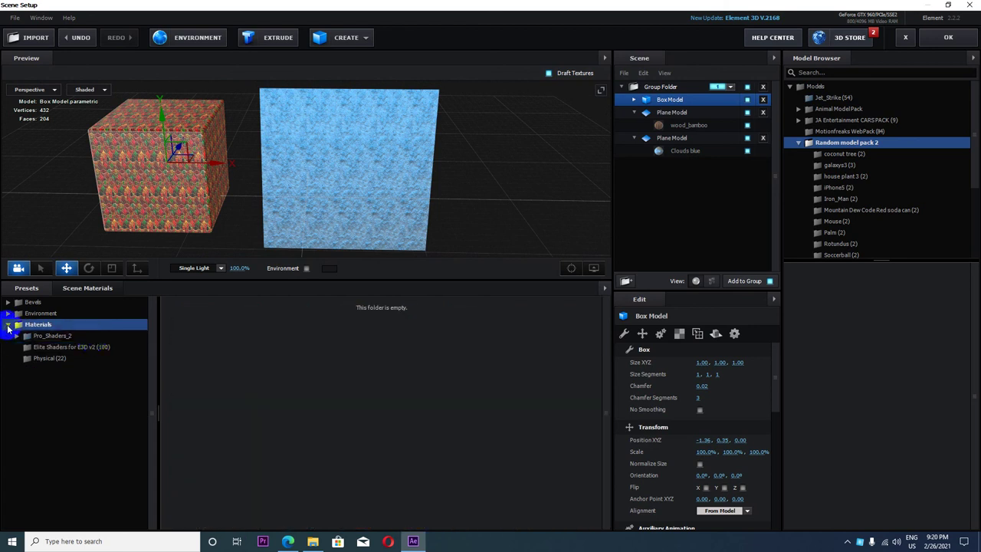
{"action": "double_click", "coordinate": [42, 336]}
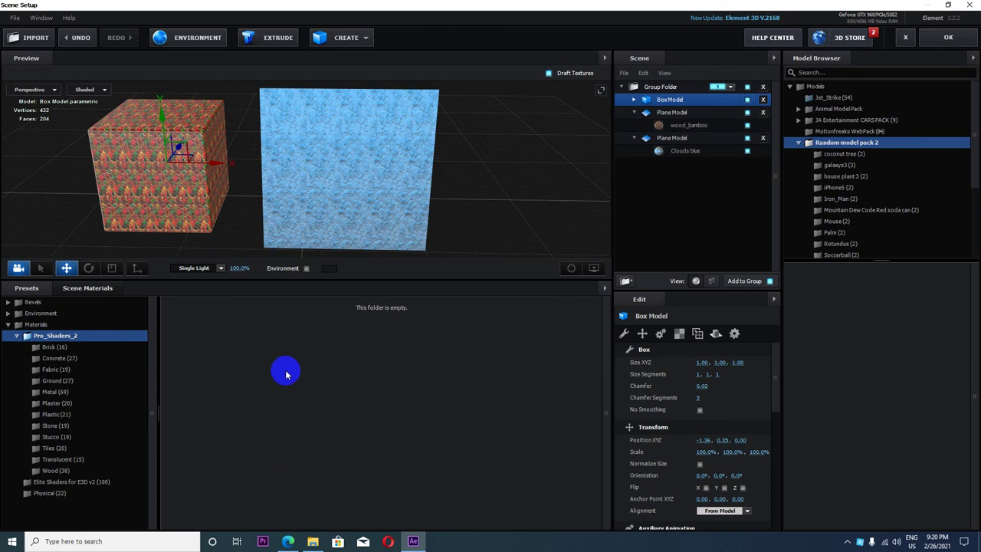
{"action": "left_click", "coordinate": [960, 47]}
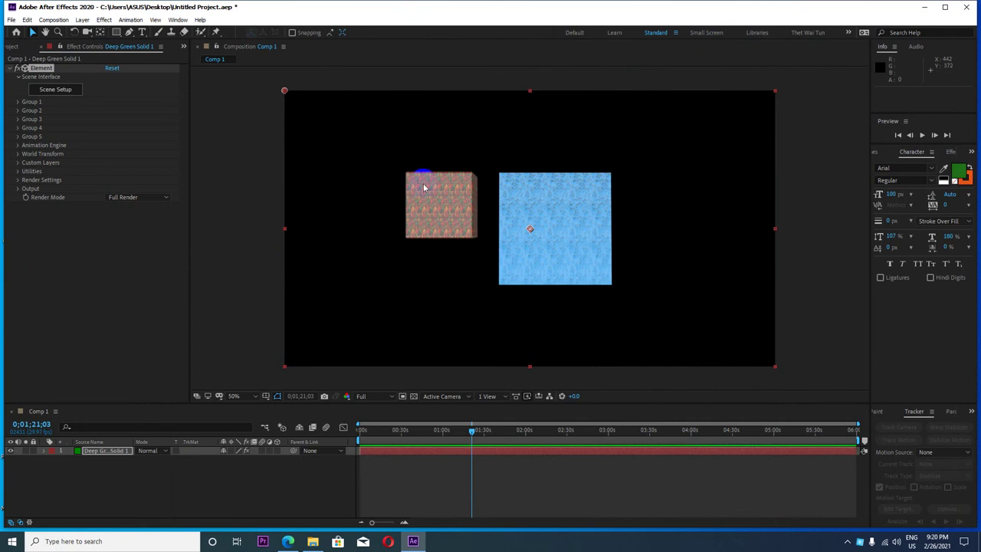
Minimize After Effects and open the Pro Shaders 2 download folder.
{"action": "left_click", "coordinate": [922, 7]}
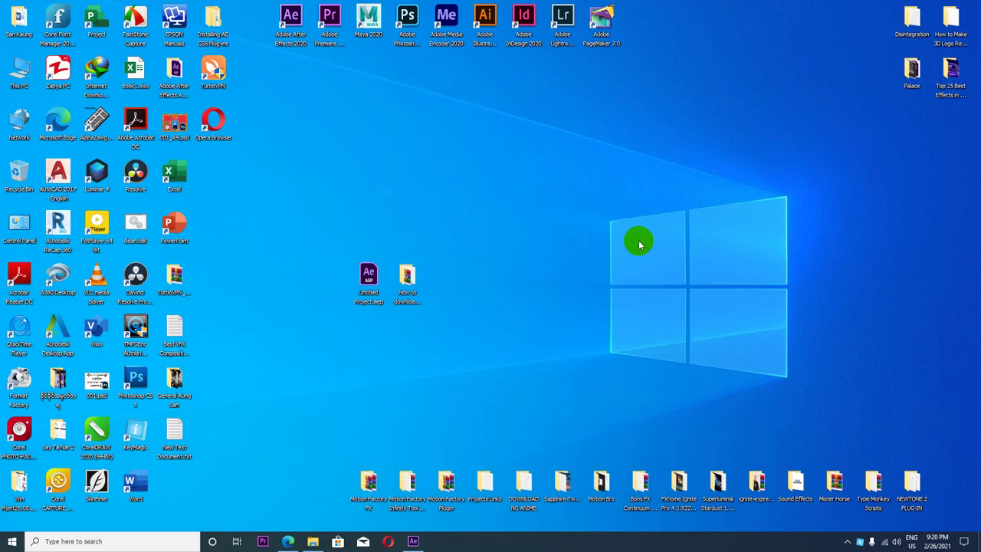
{"action": "double_click", "coordinate": [407, 278]}
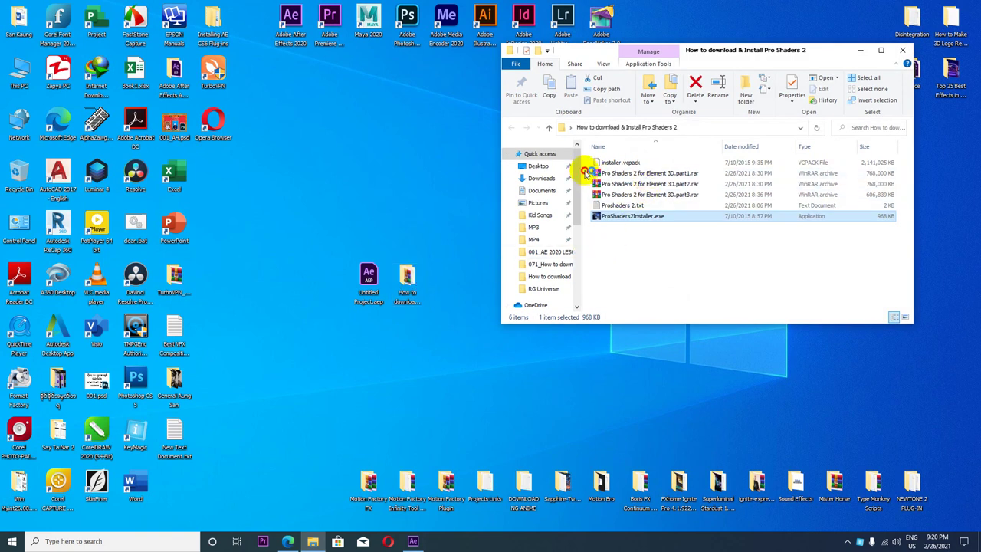
{"action": "left_click_drag", "start_coordinate": [592, 168], "coordinate": [618, 197]}
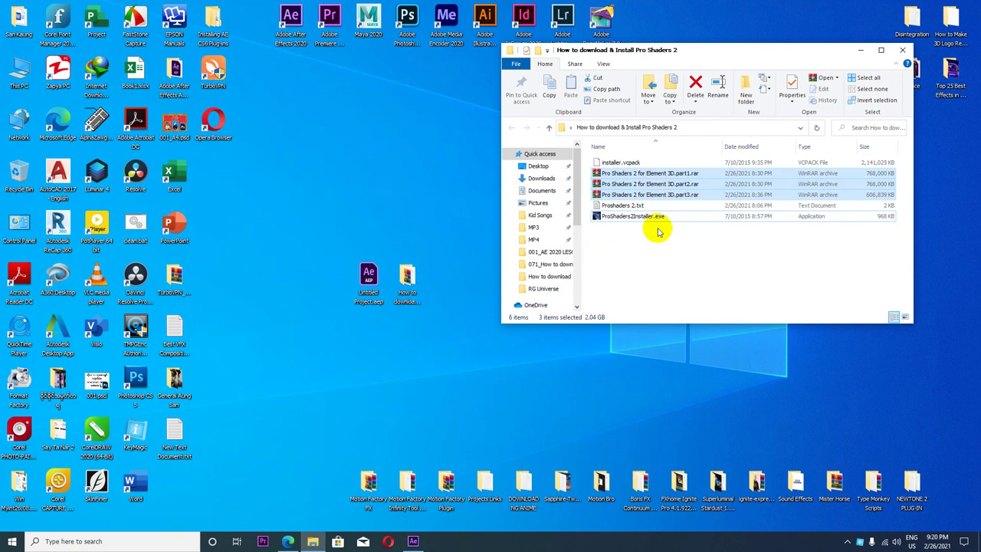
Delete ProShaders2Installer.exe and installer.vcpack from the folder.
{"action": "left_click", "coordinate": [652, 219]}
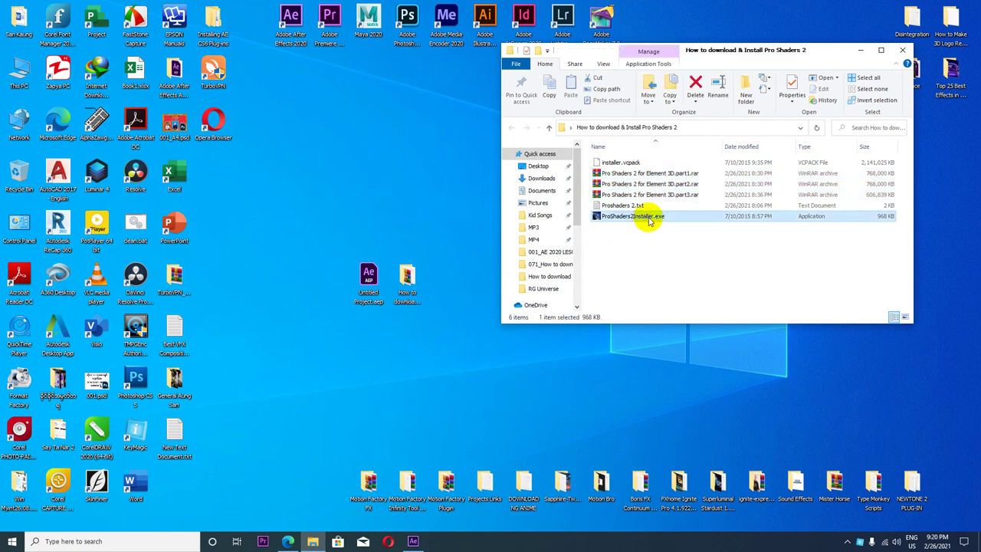
{"action": "left_click", "coordinate": [651, 245]}
{"action": "left_click", "coordinate": [657, 218]}
{"action": "key", "text": "Delete"}
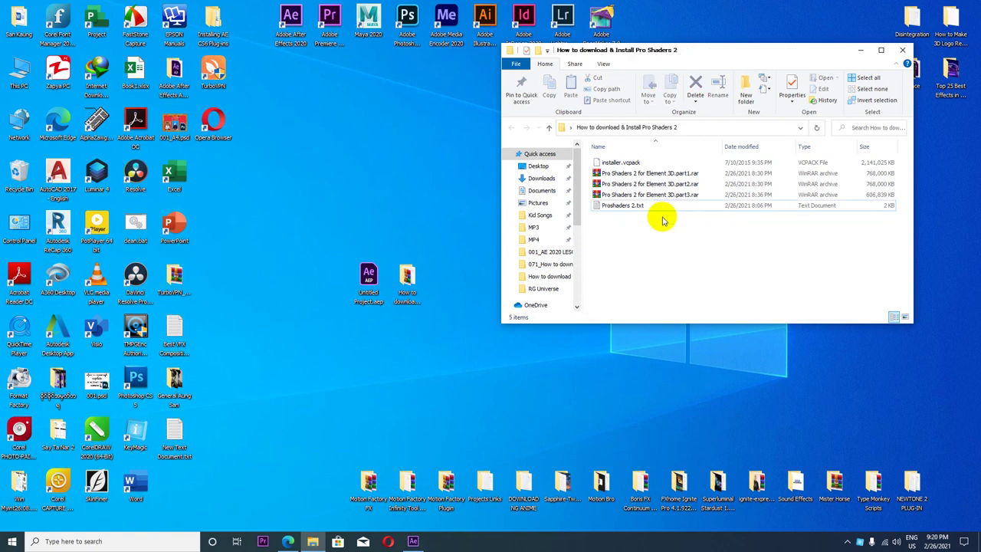
{"action": "left_click", "coordinate": [627, 162]}
{"action": "key", "text": "Delete"}
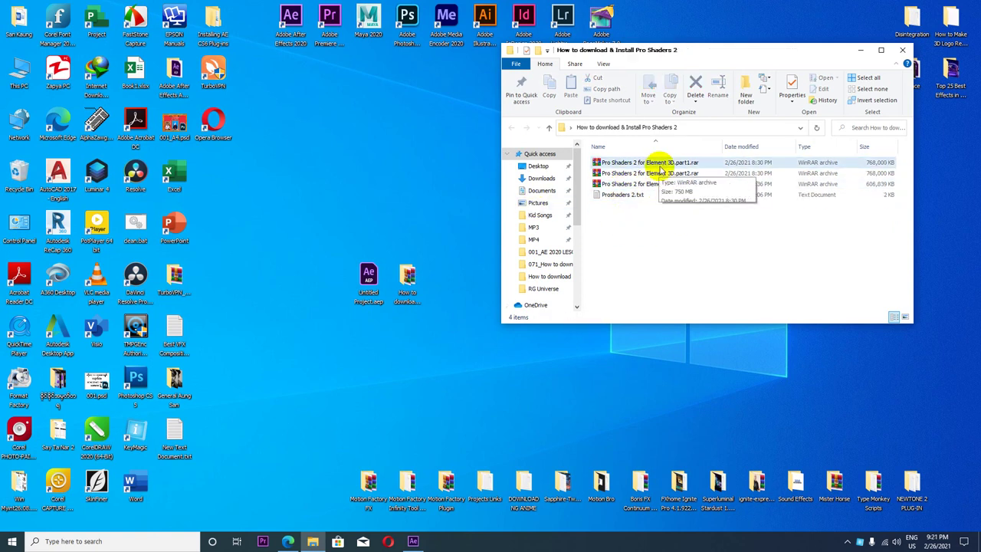
Select the three rar parts, refresh the desktop, and return to After Effects.
{"action": "right_click", "coordinate": [658, 163]}
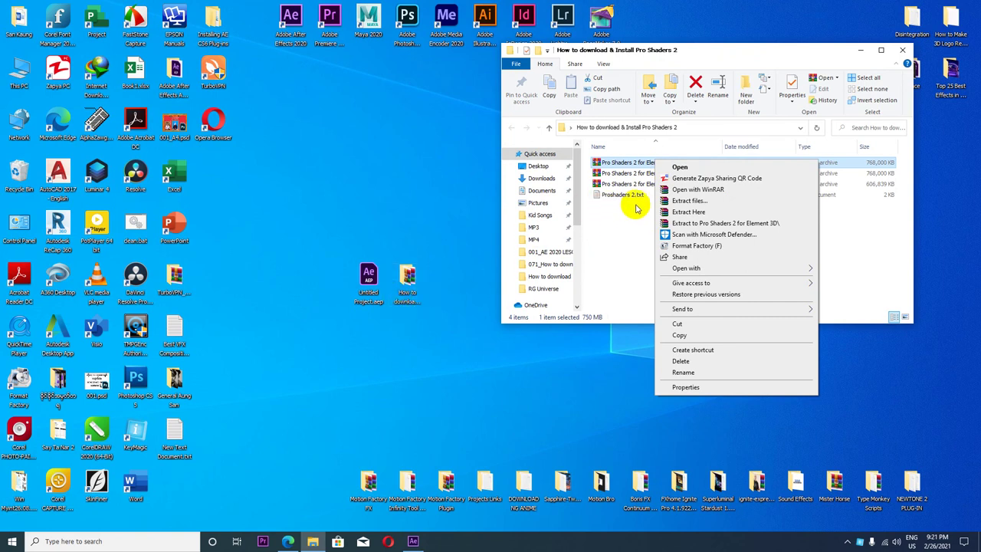
{"action": "left_click", "coordinate": [590, 162]}
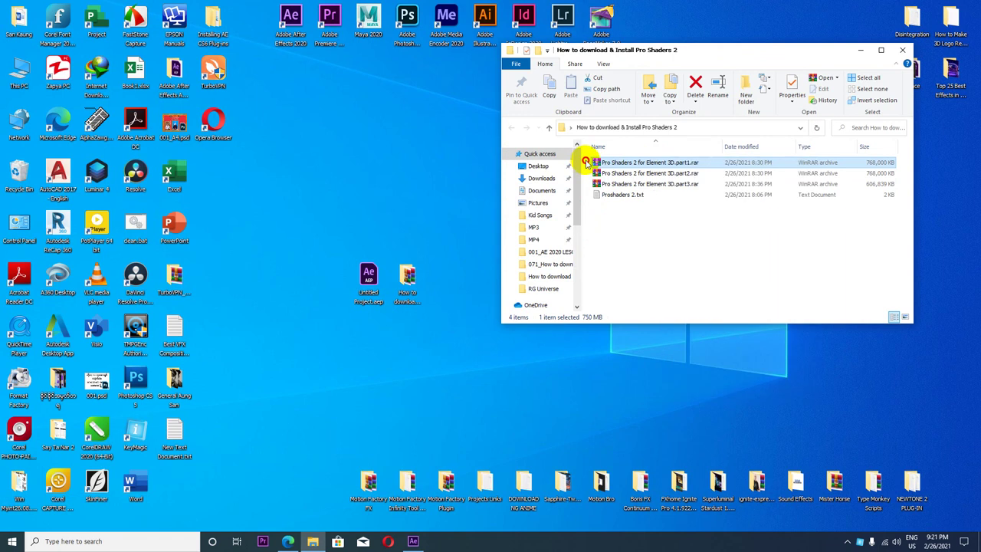
{"action": "left_click", "coordinate": [604, 184], "text": "shift"}
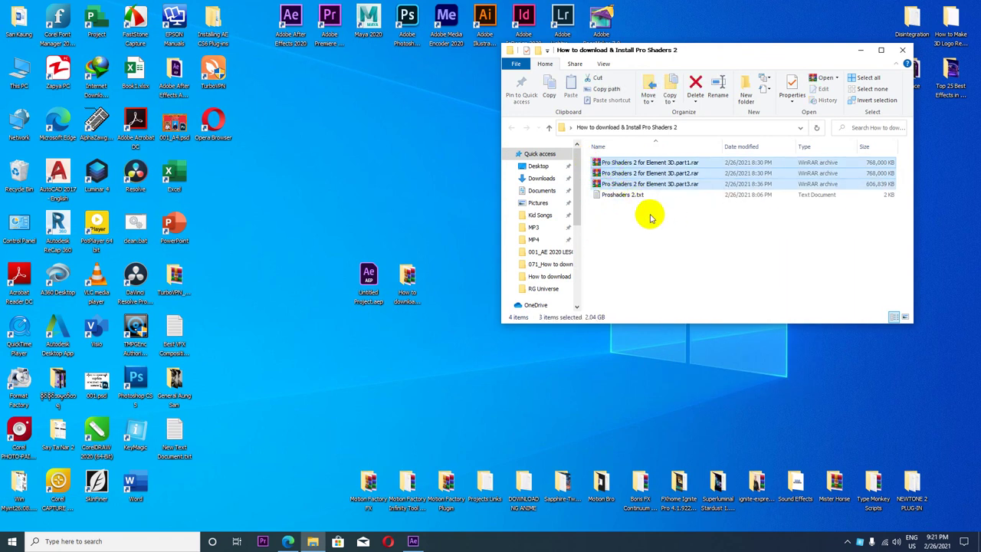
{"action": "right_click", "coordinate": [383, 150]}
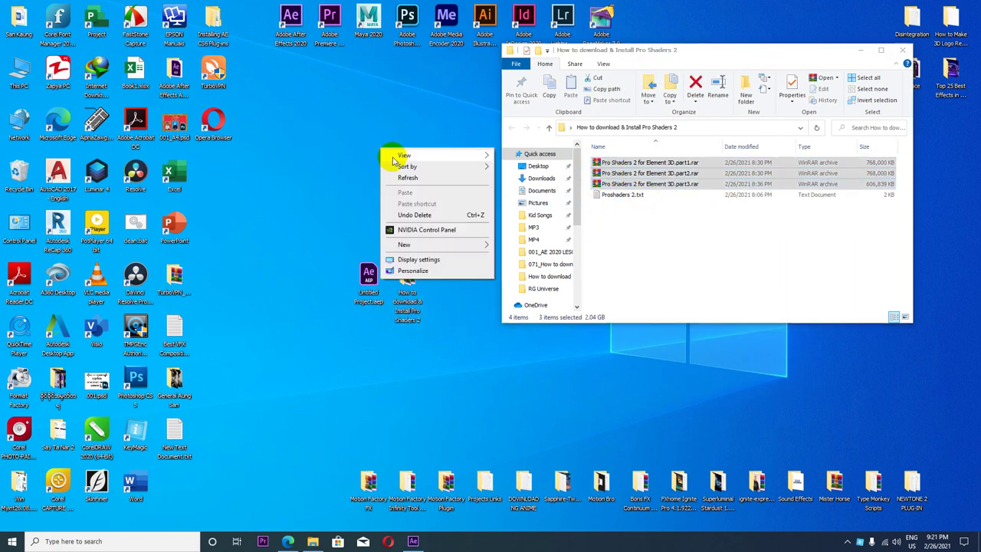
{"action": "left_click", "coordinate": [402, 175]}
{"action": "left_click", "coordinate": [412, 541]}
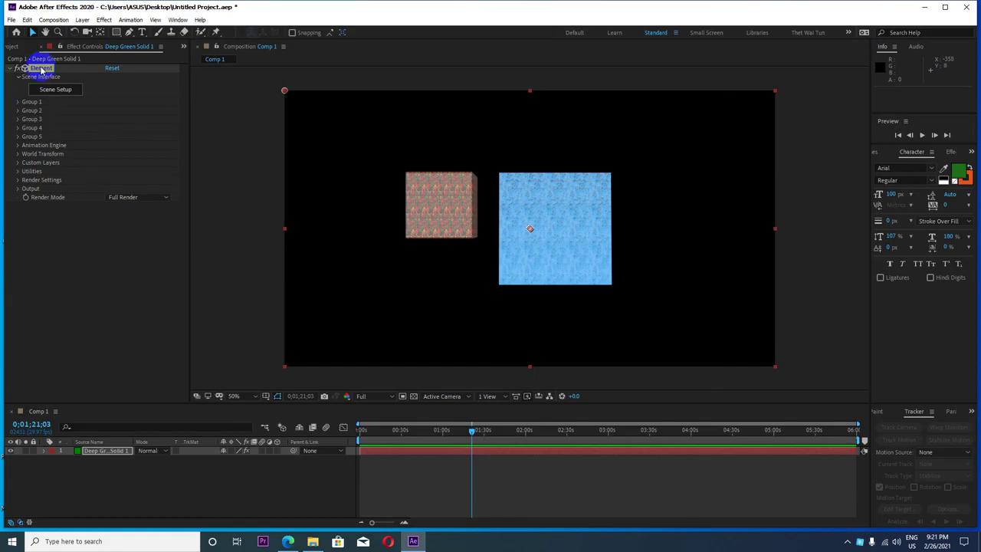
Reopen Element 3D Scene Setup and orbit the preview to a frontal view of the cube and plane.
{"action": "left_click", "coordinate": [50, 92]}
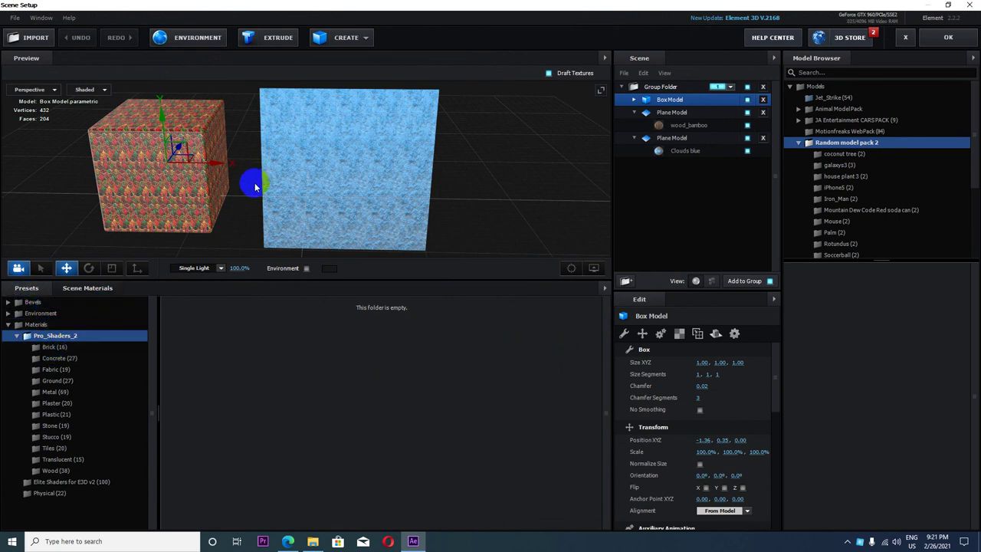
{"action": "left_click_drag", "start_coordinate": [255, 187], "coordinate": [298, 173]}
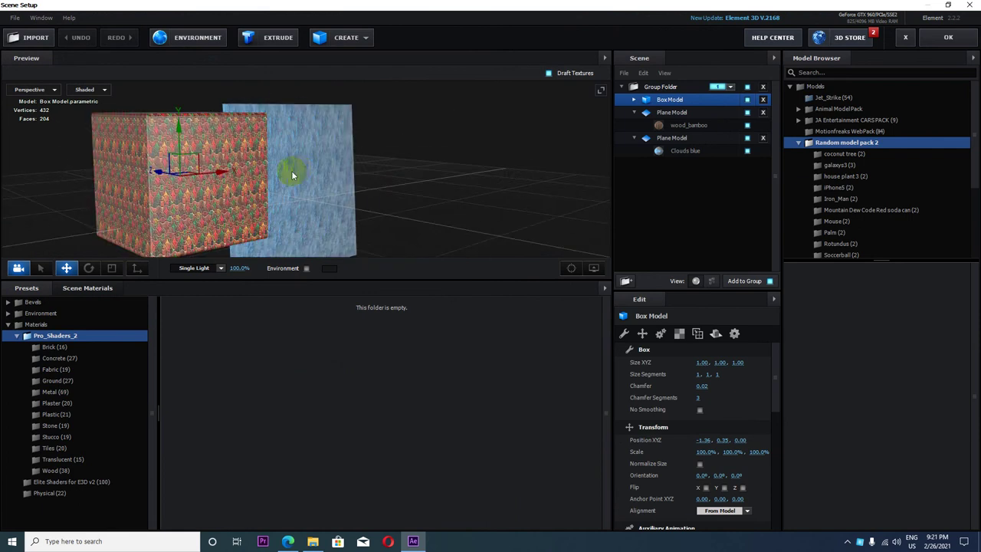
{"action": "scroll", "coordinate": [295, 174], "scroll_direction": "down", "scroll_amount": 5}
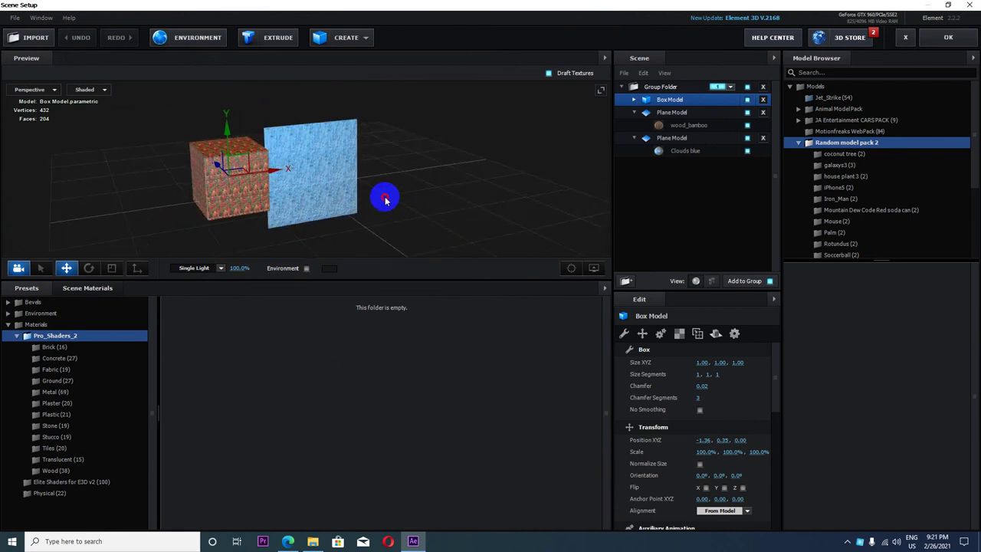
{"action": "left_click_drag", "start_coordinate": [386, 200], "coordinate": [355, 192]}
Remove all models and add McLaren_650S_GT3_2014 from JA Entertainment CARS PACK, viewed from the side.
{"action": "left_click", "coordinate": [764, 88]}
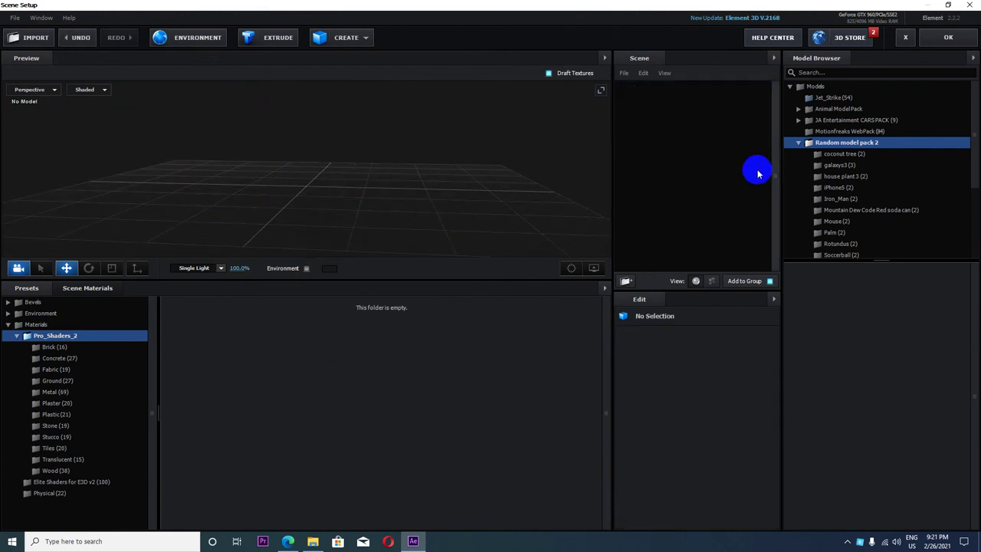
{"action": "left_click", "coordinate": [832, 121]}
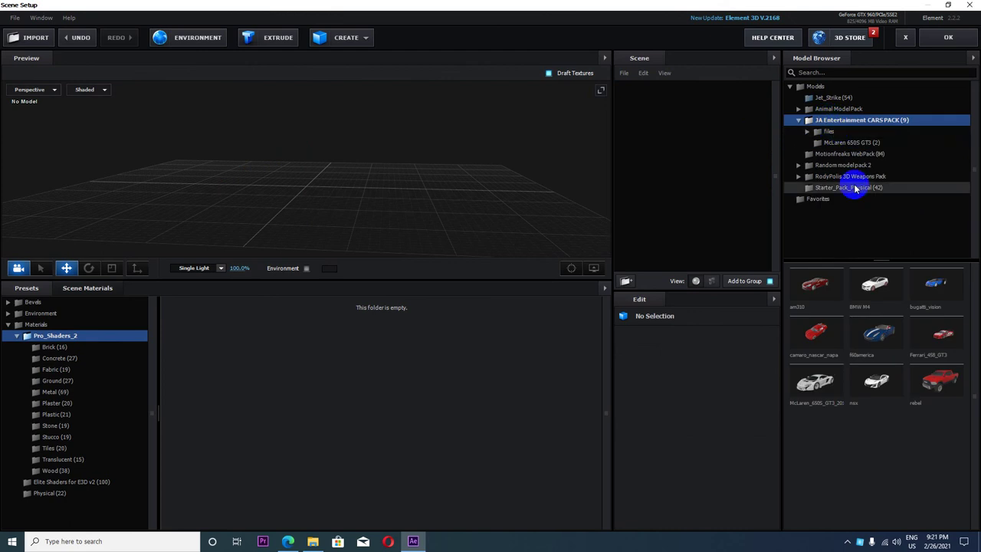
{"action": "left_click", "coordinate": [825, 393]}
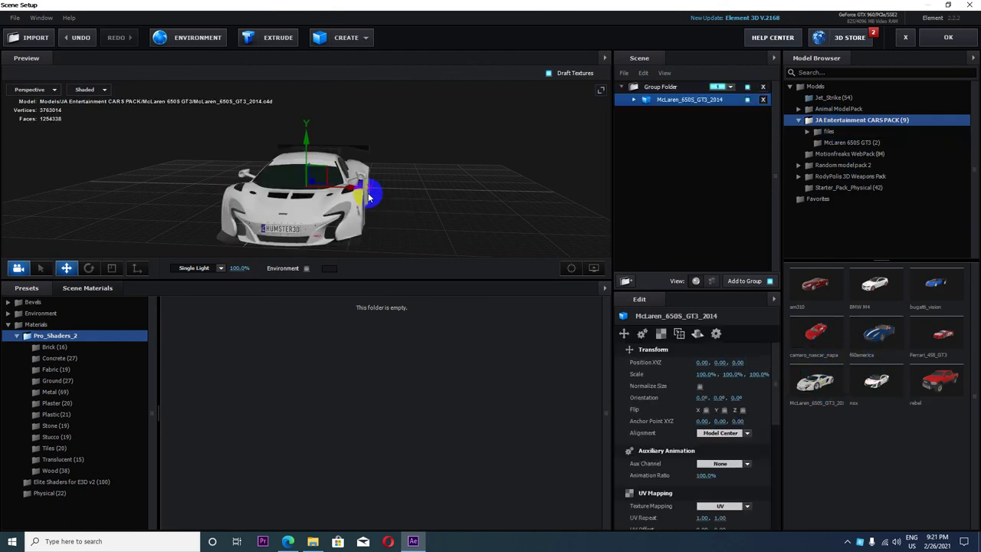
{"action": "mouse_move", "coordinate": [369, 198]}
{"action": "left_mouse_down"}
{"action": "mouse_move", "coordinate": [329, 222]}
{"action": "mouse_move", "coordinate": [504, 243]}
{"action": "mouse_move", "coordinate": [454, 243]}
{"action": "mouse_move", "coordinate": [493, 250]}
{"action": "mouse_move", "coordinate": [318, 199]}
{"action": "left_mouse_up"}
{"action": "scroll", "coordinate": [330, 223], "scroll_direction": "up", "scroll_amount": 5}
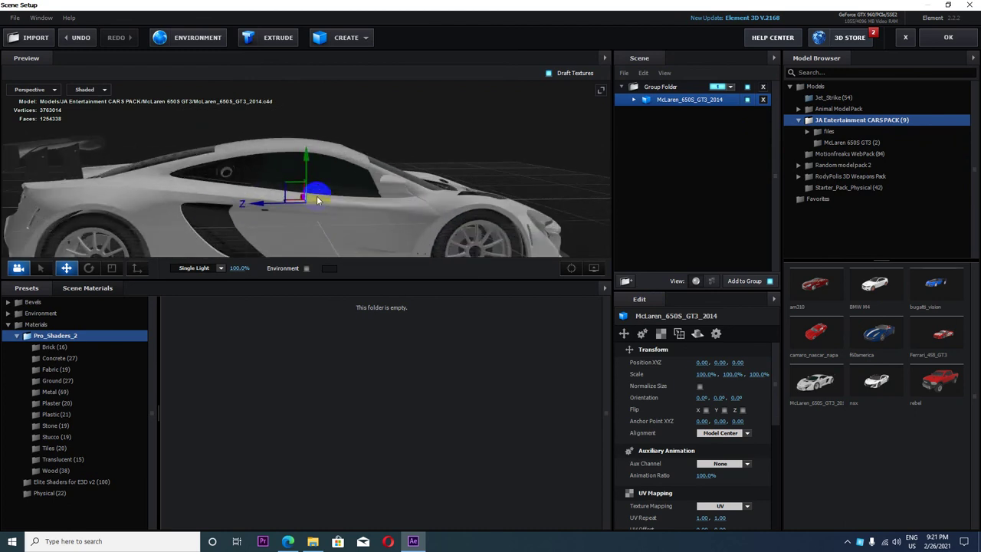
{"action": "scroll", "coordinate": [321, 199], "scroll_direction": "up", "scroll_amount": 3}
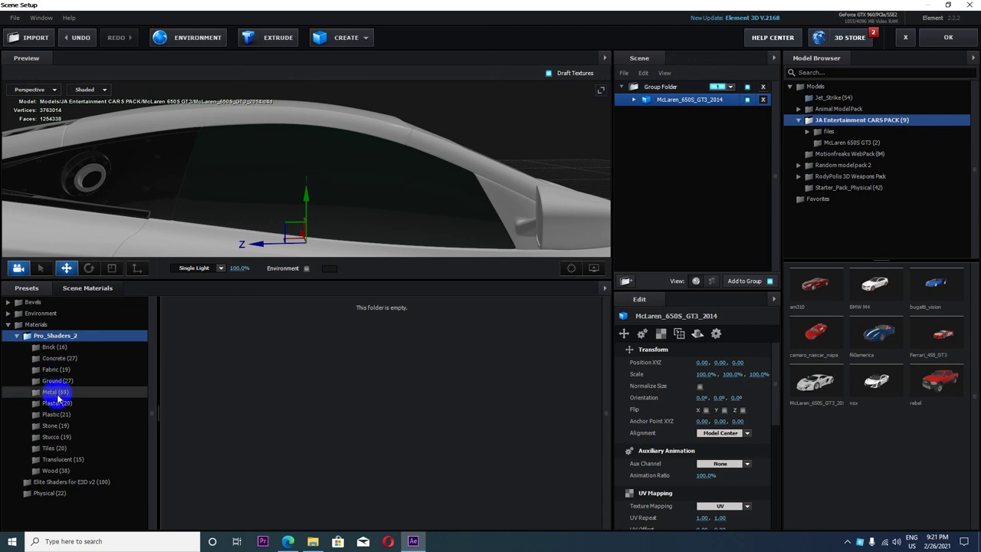
Apply Pro_Shaders_2 Metal materials to the McLaren, a golden metal then a grungy metal.
{"action": "left_click", "coordinate": [56, 393]}
{"action": "mouse_move", "coordinate": [246, 394]}
{"action": "left_mouse_down"}
{"action": "mouse_move", "coordinate": [160, 182]}
{"action": "mouse_move", "coordinate": [289, 219]}
{"action": "left_mouse_up"}
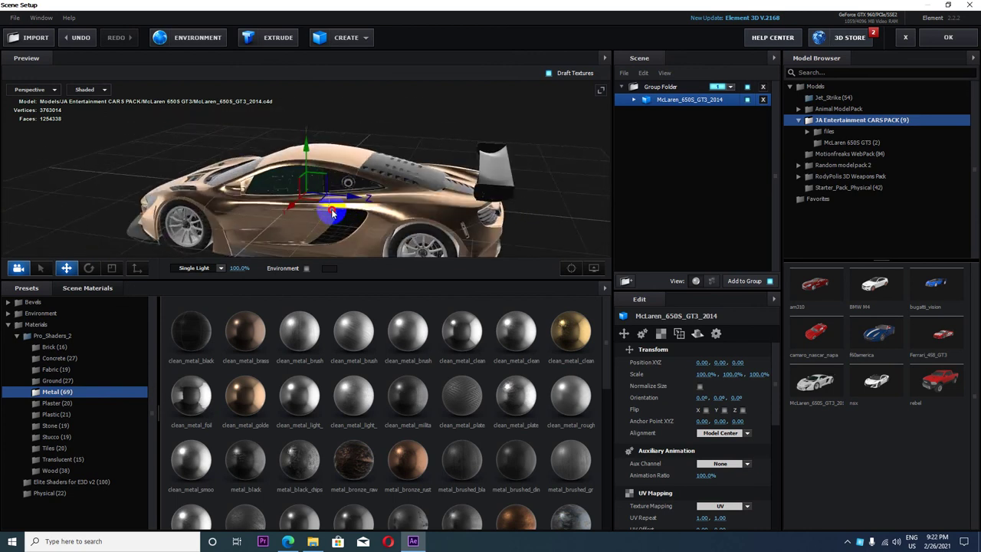
{"action": "scroll", "coordinate": [372, 438], "scroll_direction": "down", "scroll_amount": 2}
{"action": "scroll", "coordinate": [384, 456], "scroll_direction": "down", "scroll_amount": 2}
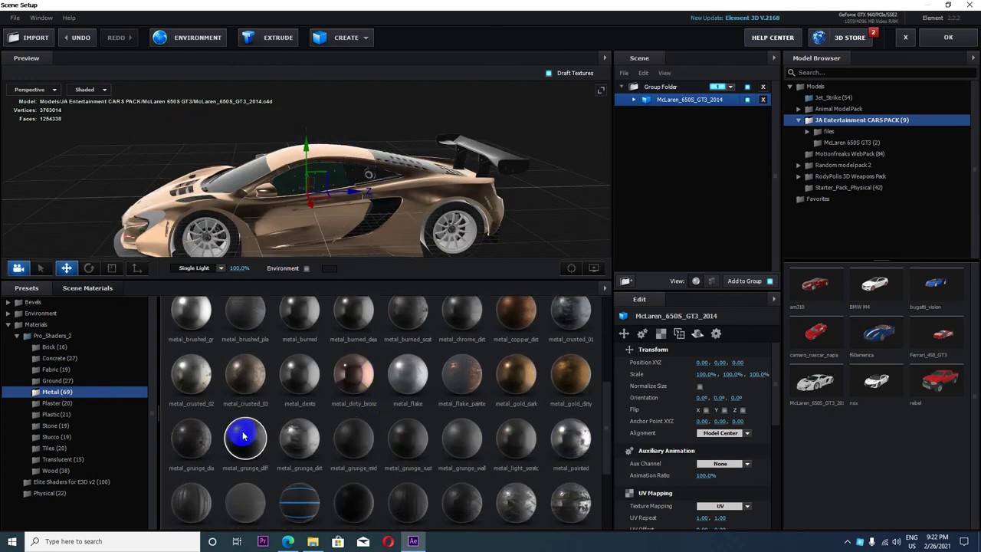
{"action": "mouse_move", "coordinate": [191, 443]}
{"action": "left_mouse_down"}
{"action": "mouse_move", "coordinate": [276, 224]}
{"action": "mouse_move", "coordinate": [420, 237]}
{"action": "mouse_move", "coordinate": [307, 225]}
{"action": "mouse_move", "coordinate": [376, 215]}
{"action": "mouse_move", "coordinate": [392, 235]}
{"action": "mouse_move", "coordinate": [430, 220]}
{"action": "left_mouse_up"}
{"action": "mouse_move", "coordinate": [323, 230]}
{"action": "left_mouse_down"}
{"action": "mouse_move", "coordinate": [369, 218]}
{"action": "mouse_move", "coordinate": [307, 230]}
{"action": "mouse_move", "coordinate": [244, 227]}
{"action": "mouse_move", "coordinate": [288, 221]}
{"action": "left_mouse_up"}
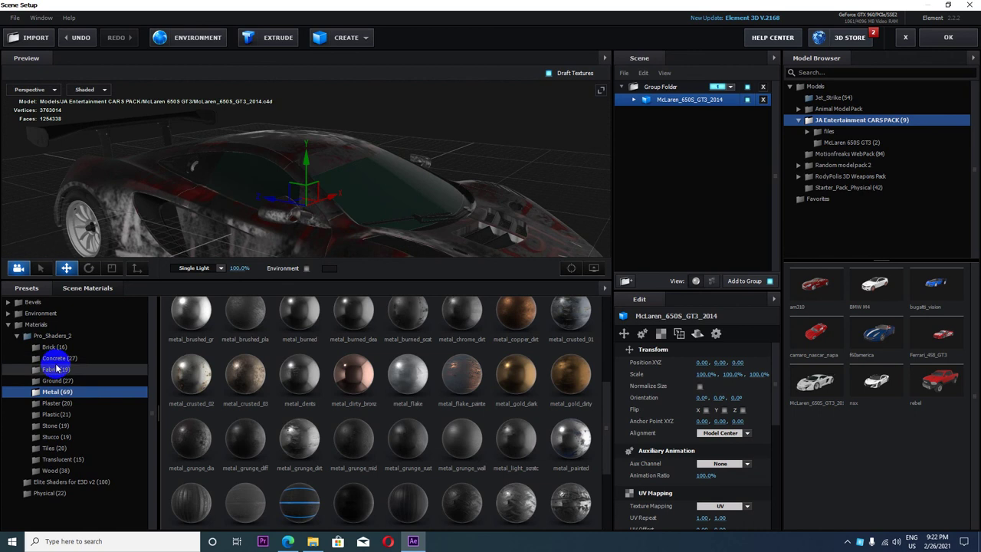
Apply the stone_rock_wall_01 stone material to the McLaren.
{"action": "left_click", "coordinate": [50, 428]}
{"action": "mouse_move", "coordinate": [257, 338]}
{"action": "left_mouse_down"}
{"action": "mouse_move", "coordinate": [337, 164]}
{"action": "mouse_move", "coordinate": [328, 153]}
{"action": "mouse_move", "coordinate": [254, 187]}
{"action": "mouse_move", "coordinate": [266, 255]}
{"action": "mouse_move", "coordinate": [384, 229]}
{"action": "mouse_move", "coordinate": [314, 230]}
{"action": "left_mouse_up"}
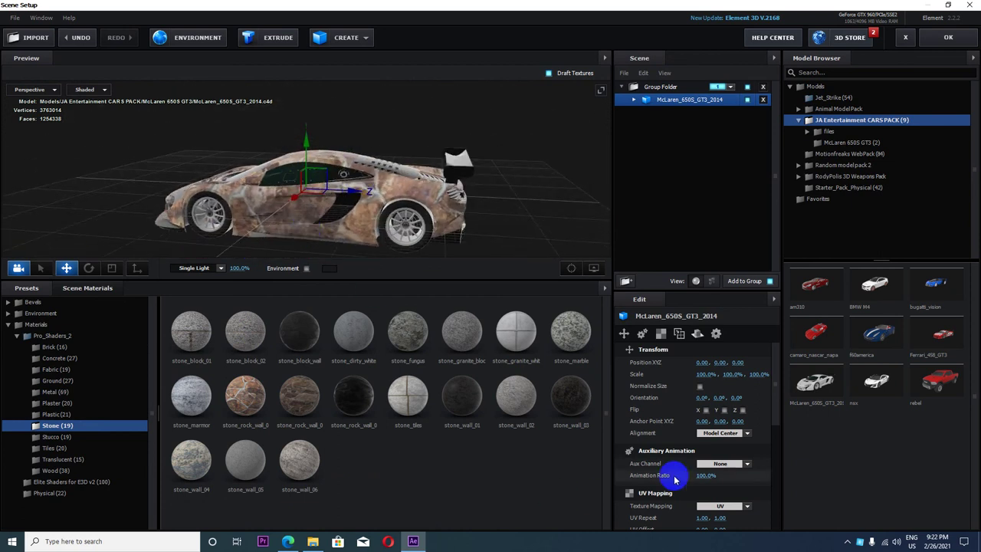
{"action": "scroll", "coordinate": [674, 469], "scroll_direction": "down", "scroll_amount": 4}
{"action": "scroll", "coordinate": [679, 474], "scroll_direction": "down", "scroll_amount": 3}
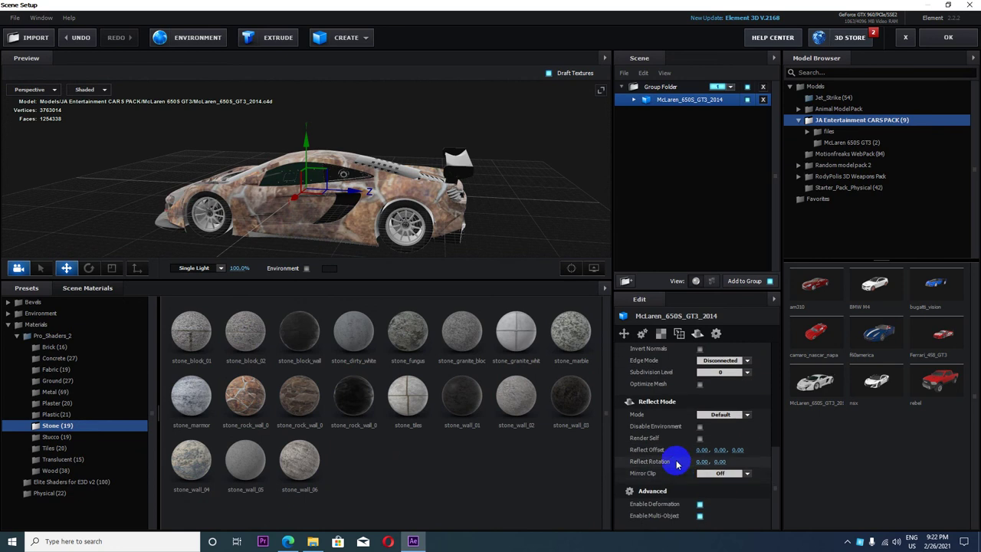
{"action": "scroll", "coordinate": [677, 463], "scroll_direction": "up", "scroll_amount": 5}
{"action": "scroll", "coordinate": [657, 449], "scroll_direction": "up", "scroll_amount": 4}
Inspect the car's red material, apply the scene to After Effects, and minimize it.
{"action": "left_click", "coordinate": [633, 100]}
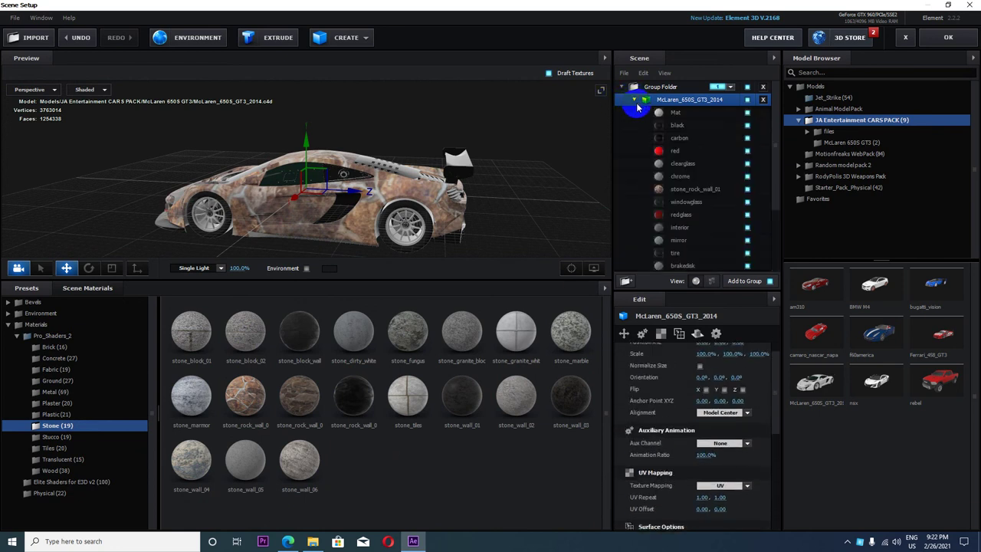
{"action": "left_click", "coordinate": [680, 151]}
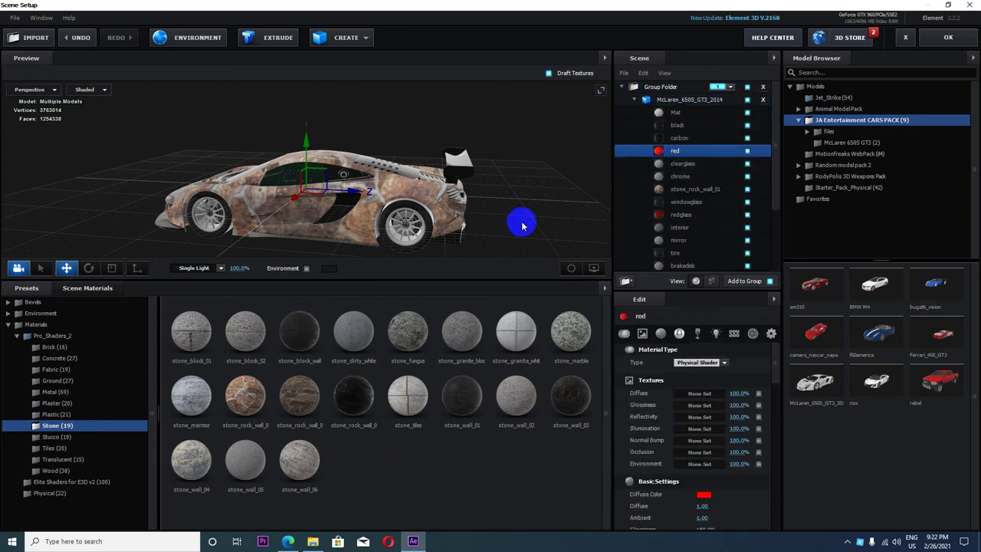
{"action": "mouse_move", "coordinate": [404, 205]}
{"action": "left_mouse_down"}
{"action": "mouse_move", "coordinate": [383, 216]}
{"action": "mouse_move", "coordinate": [350, 306]}
{"action": "left_mouse_up"}
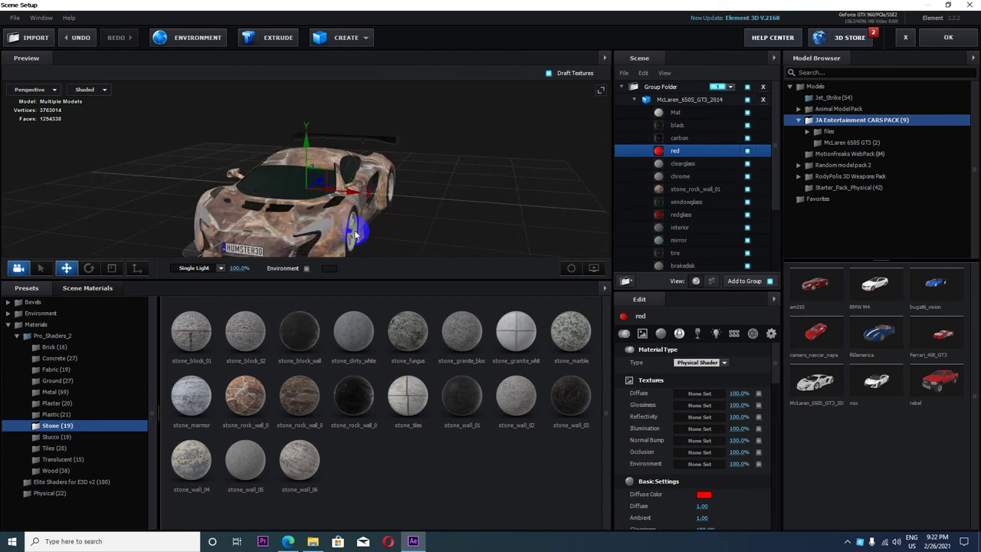
{"action": "left_click", "coordinate": [950, 39]}
{"action": "left_click", "coordinate": [928, 10]}
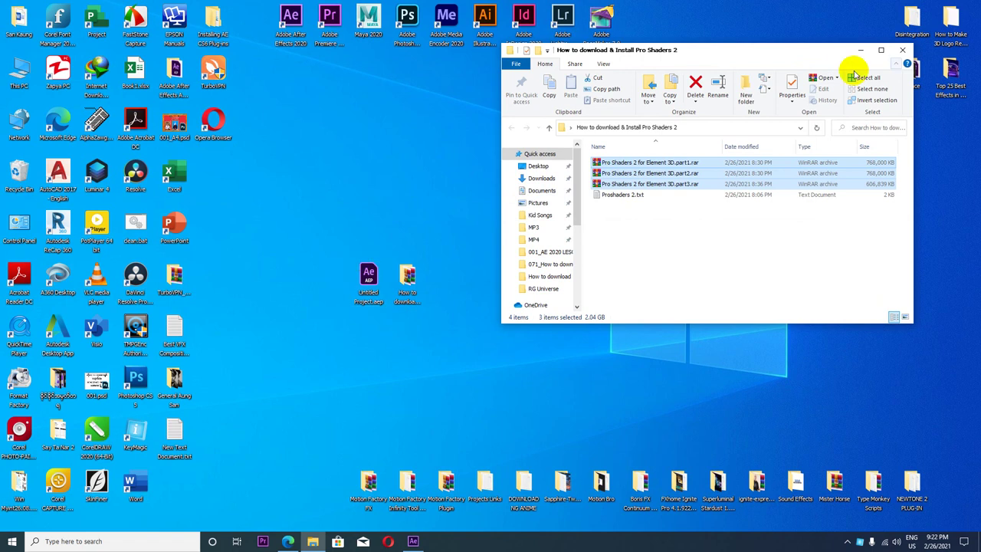